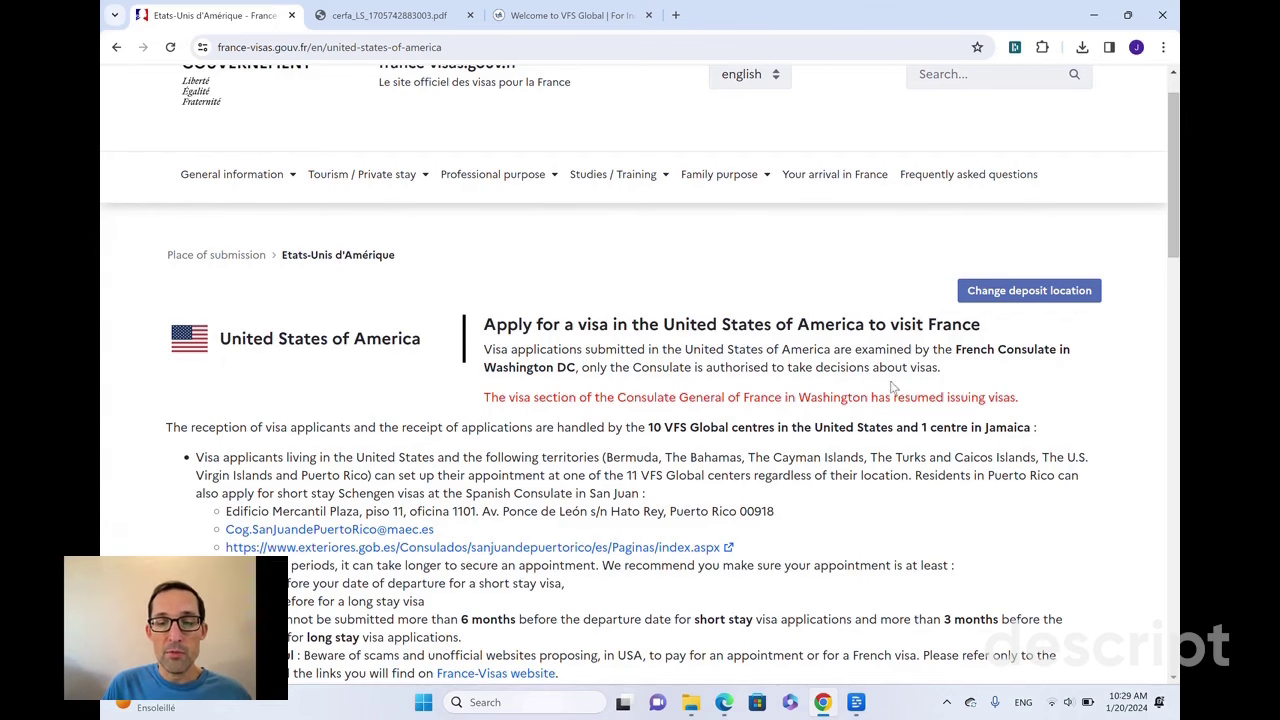
- Open VisaApplication_alldocuments.pdf in Edge and scroll to the page 5 'Required supporting documents' checklist
click(724, 702)
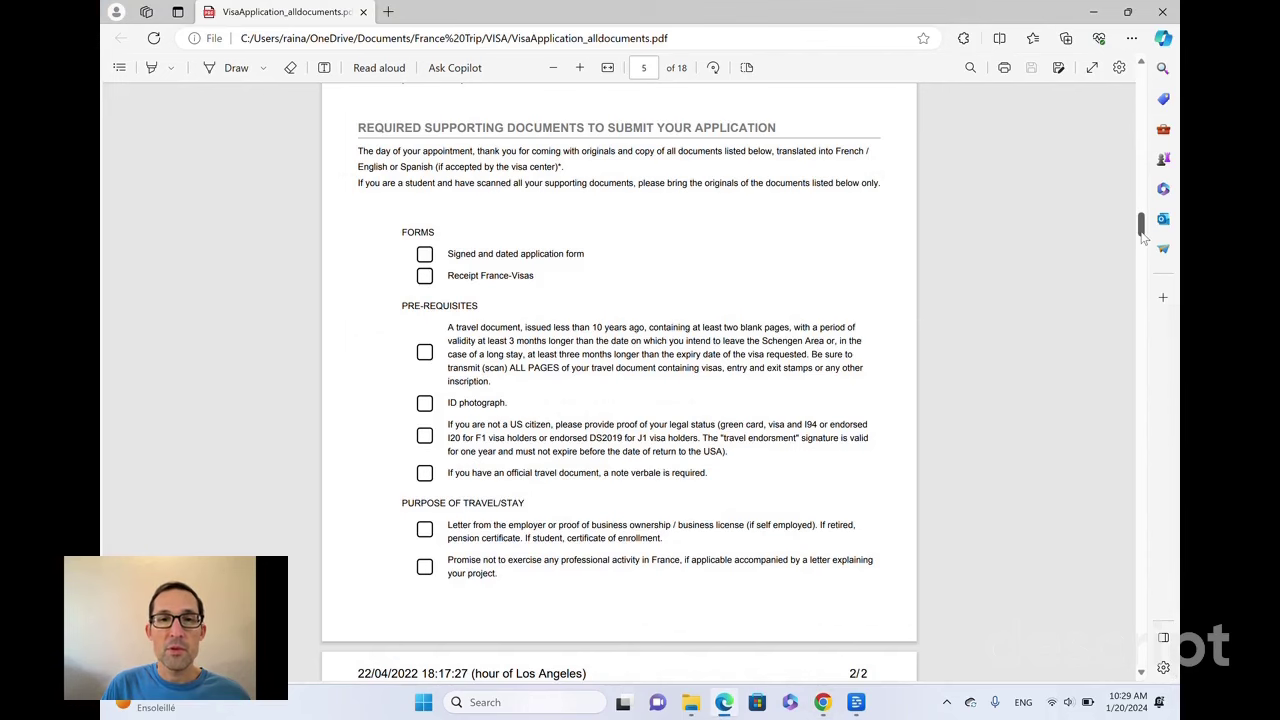
drag(1143, 236, 1143, 233)
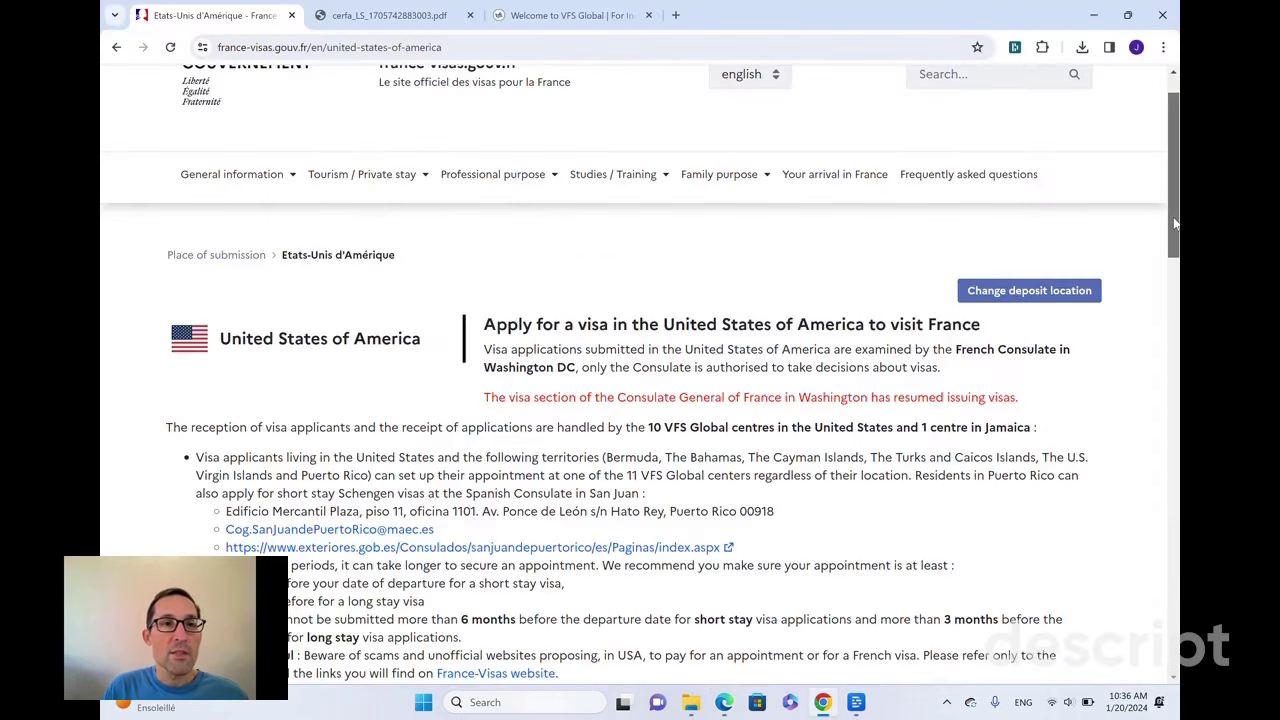
- Scroll the France-Visas United States page to 'Whom should I contact?' with the Atlanta VFS centre details
scroll(1175, 225, down, 1)
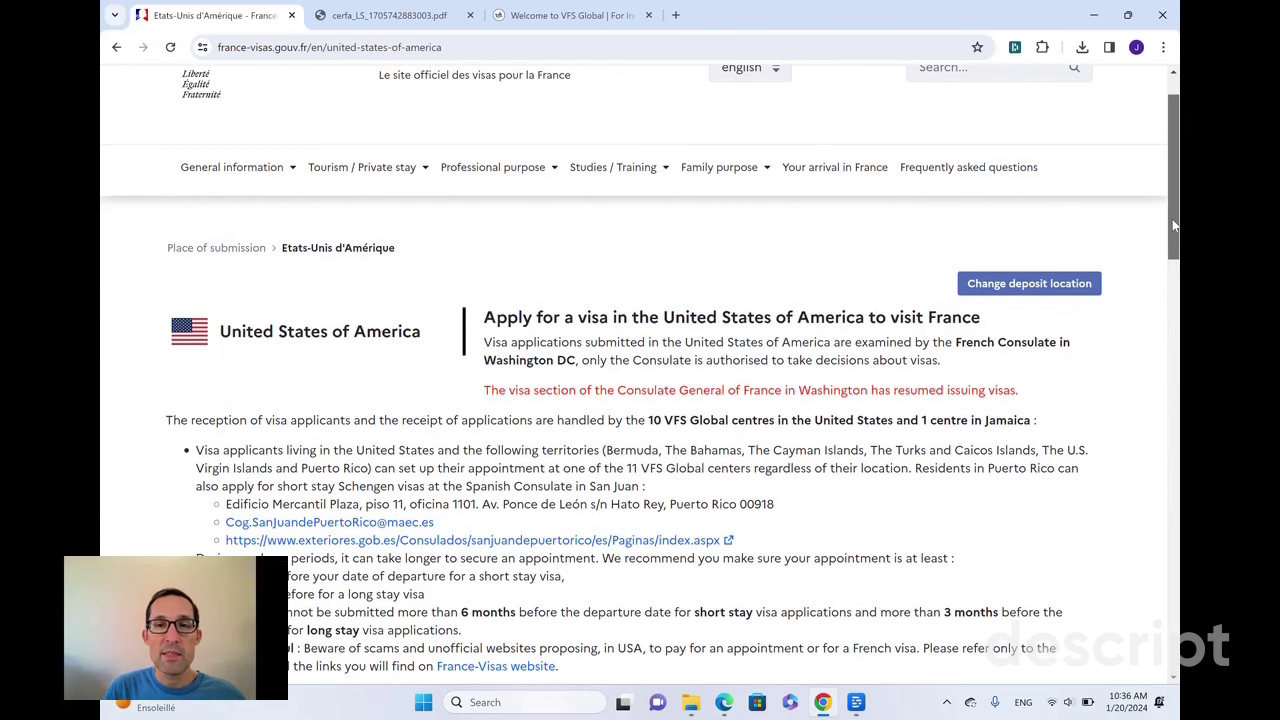
scroll(1175, 225, up, 1)
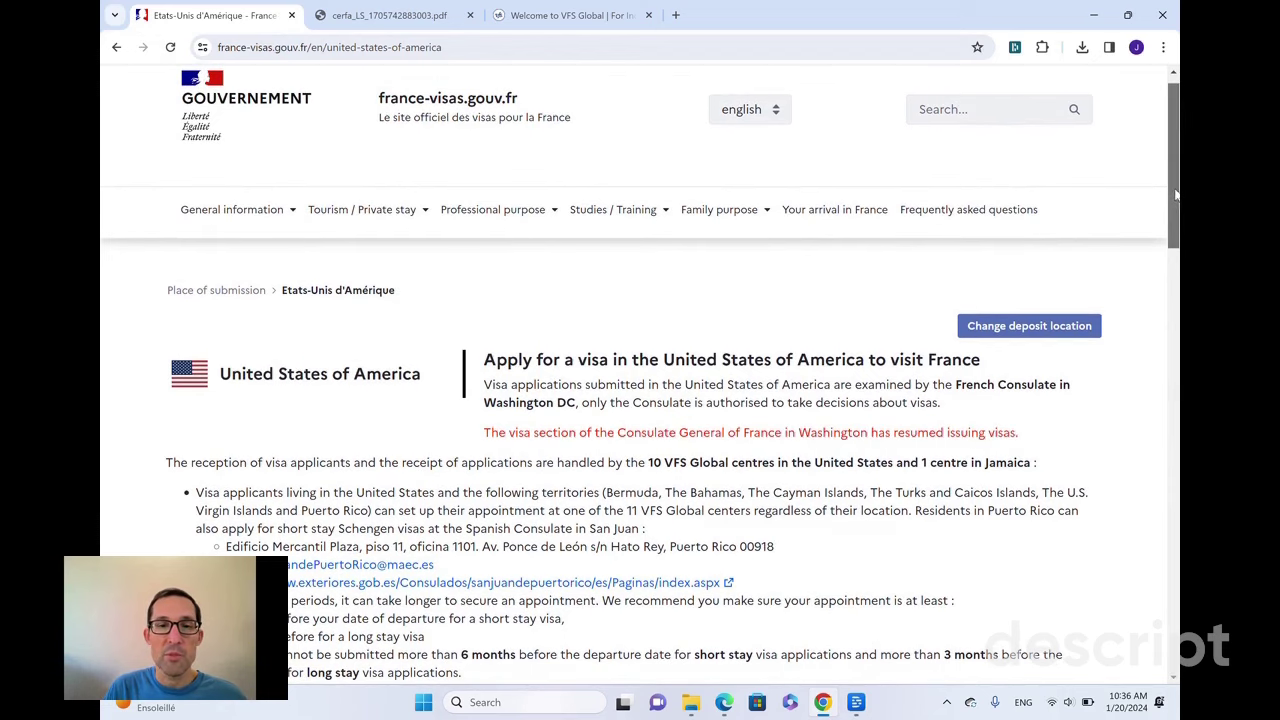
drag(1176, 194, 1168, 382)
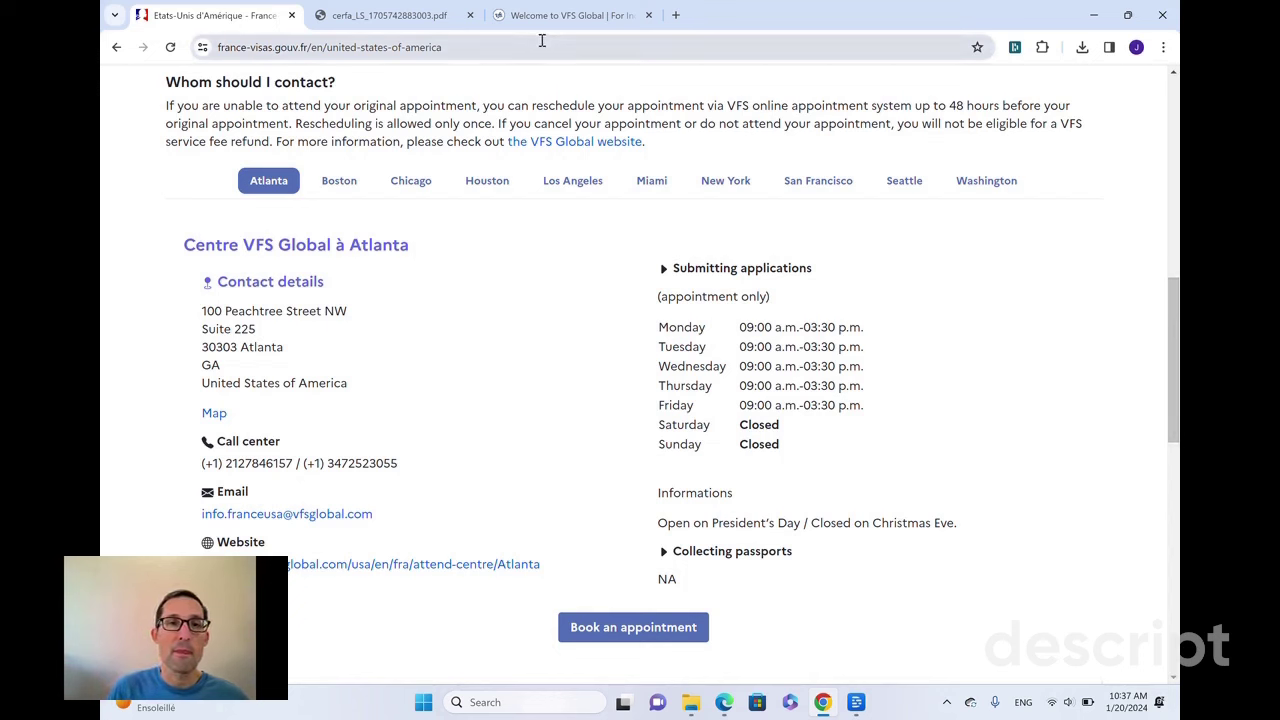
- From the VFS Global welcome page, go to the United States-to-France VFS site
click(560, 15)
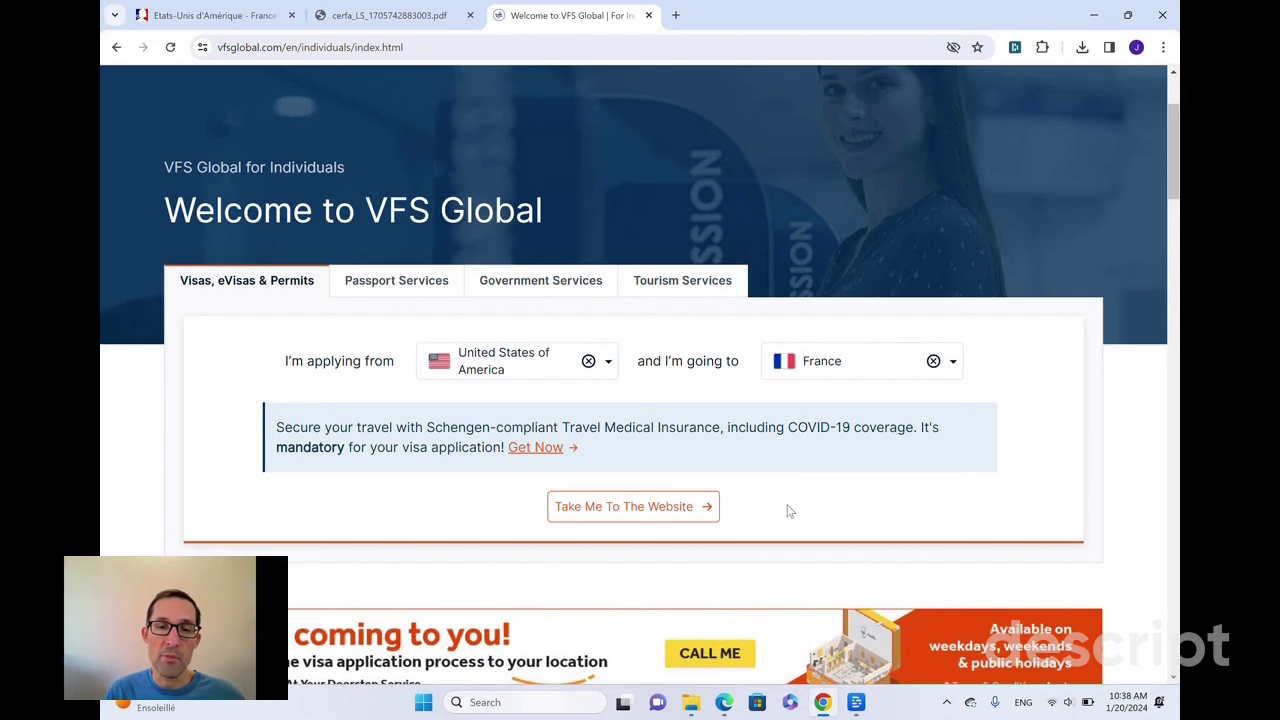
click(662, 507)
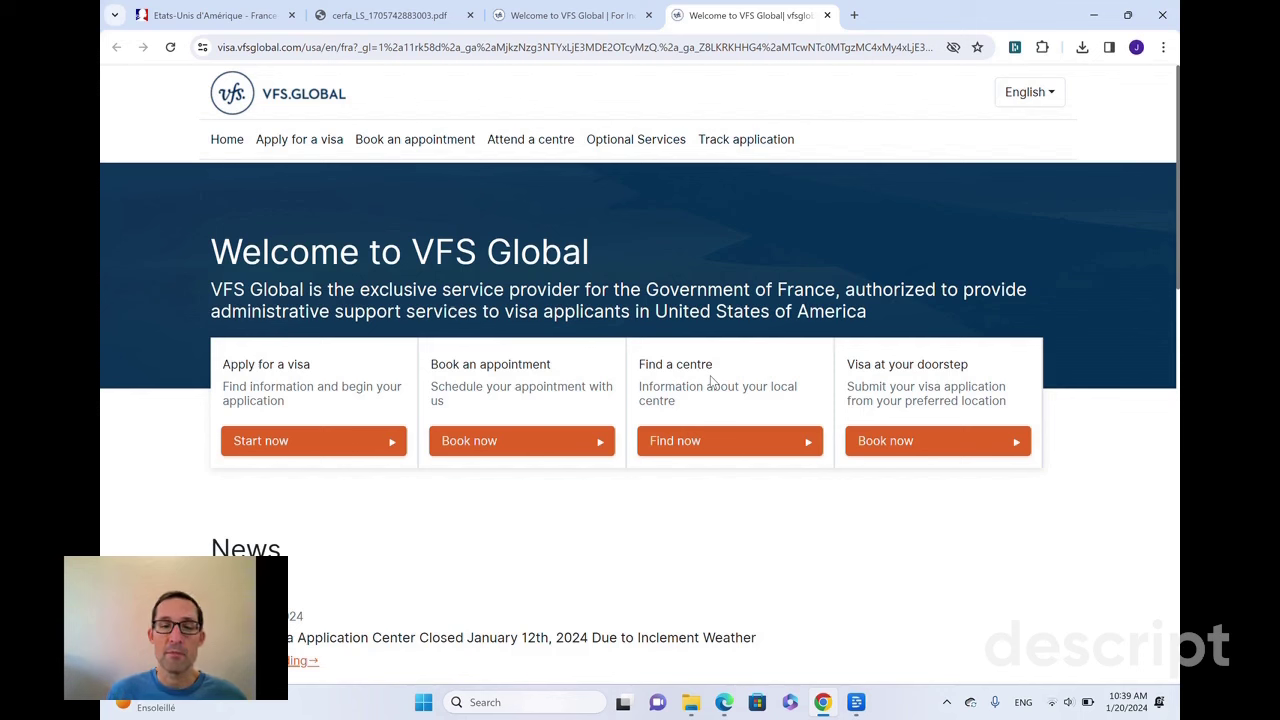
- Start booking, expand option 2 for an already-filled France-Visas form, and accept the conditions
click(529, 440)
scroll(684, 348, down, 1)
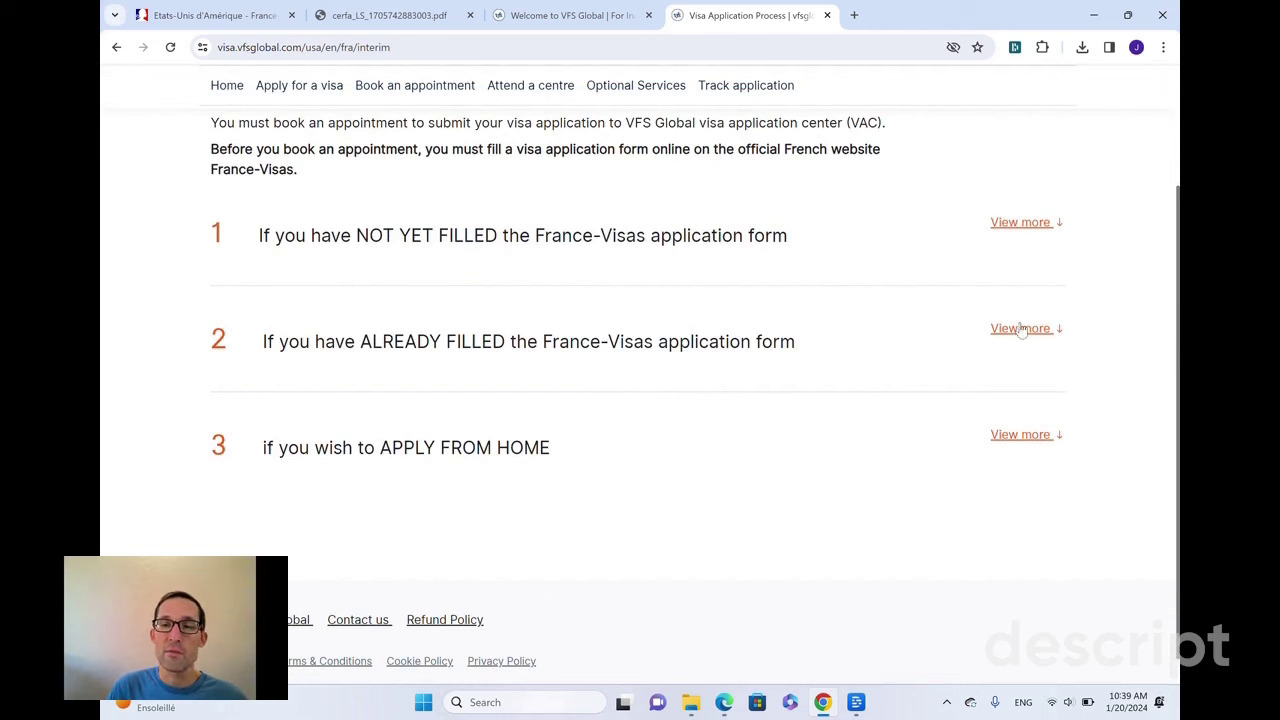
click(1020, 333)
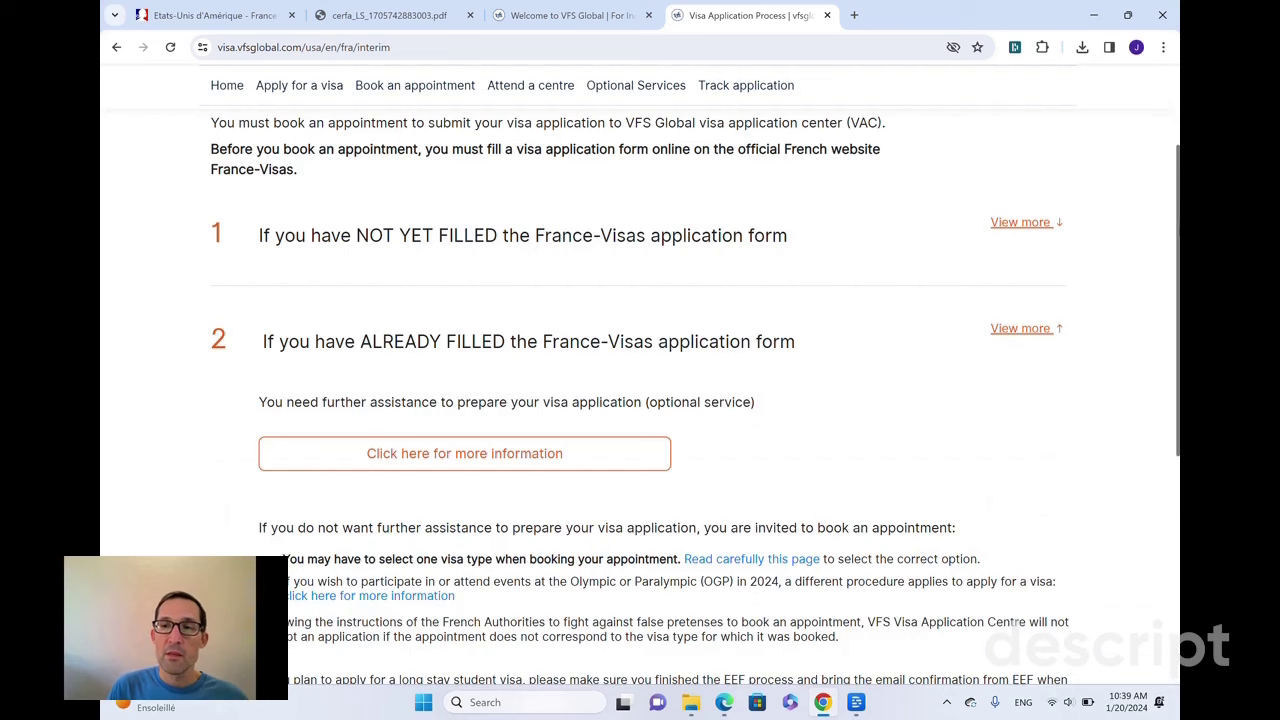
drag(1178, 255, 1178, 412)
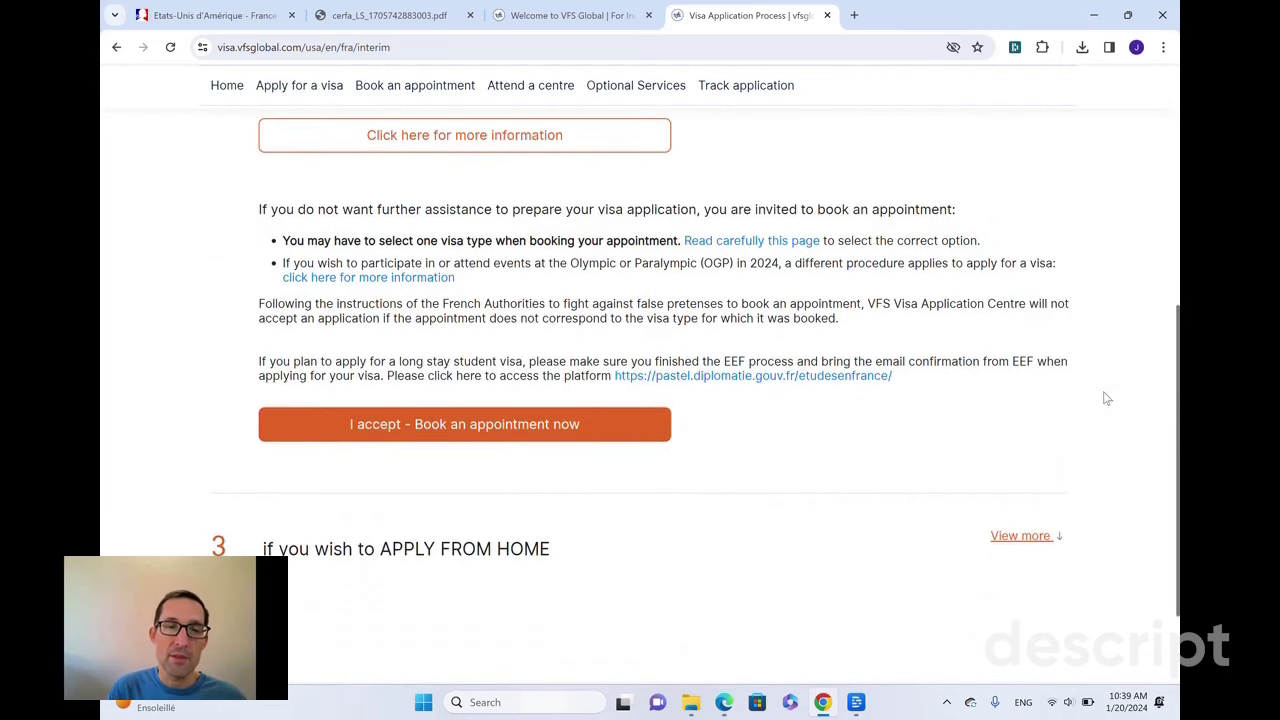
click(553, 435)
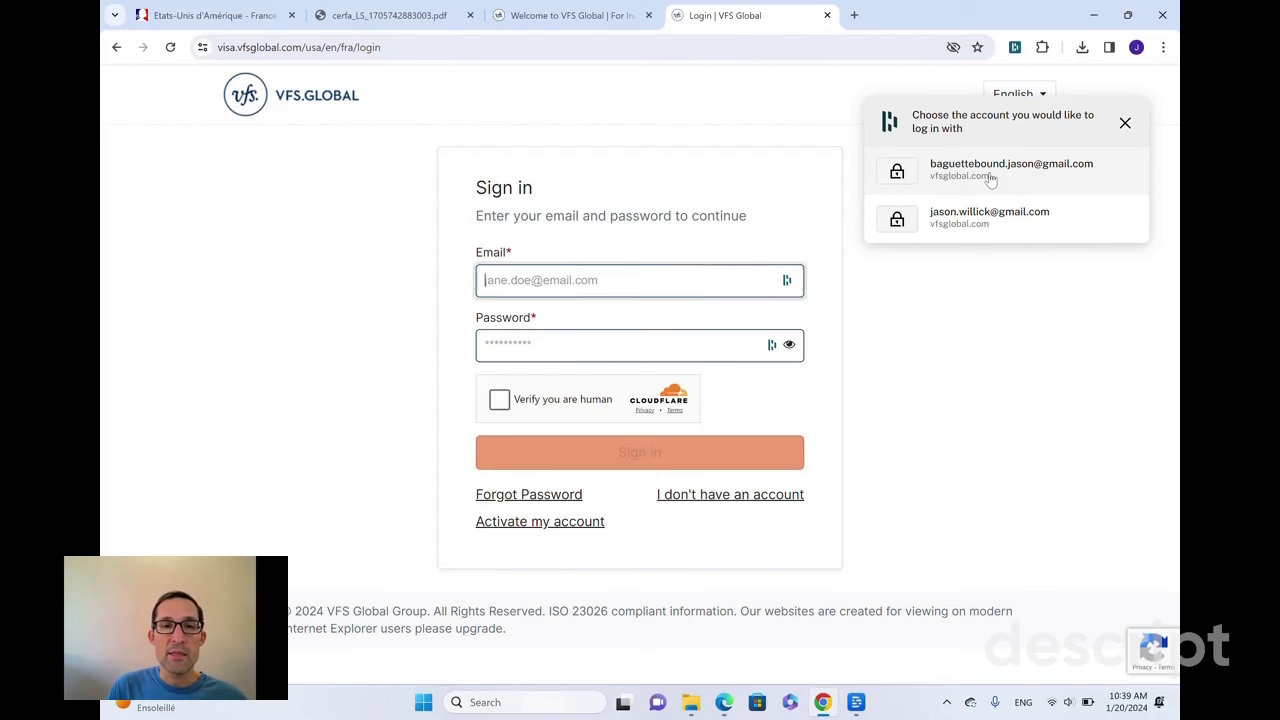
- Sign in with the saved account credentials after passing the Cloudflare human check
click(990, 170)
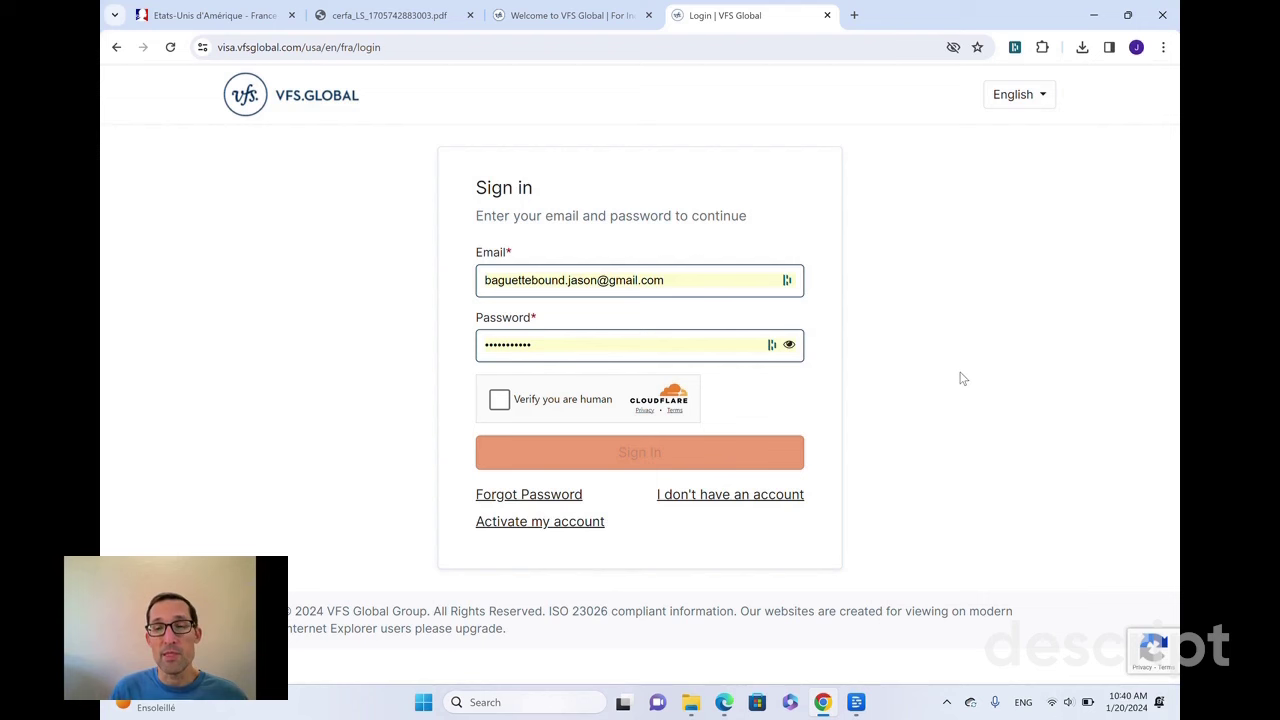
click(499, 400)
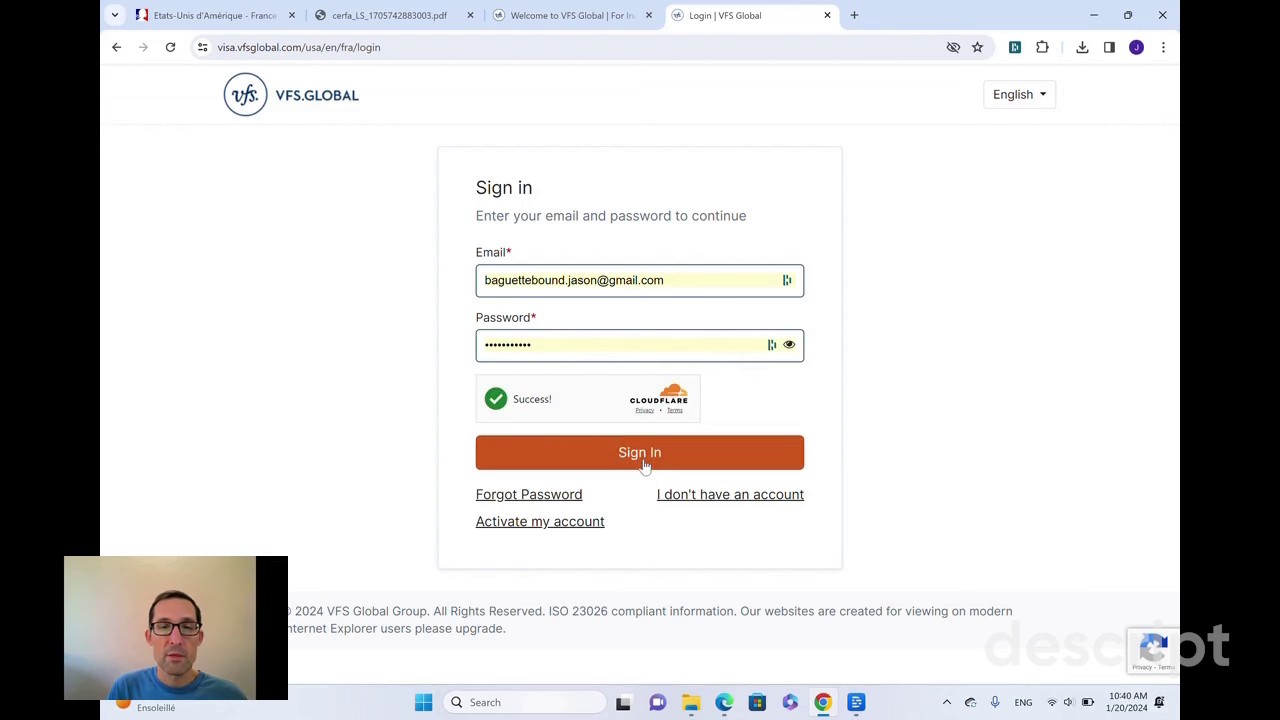
click(645, 462)
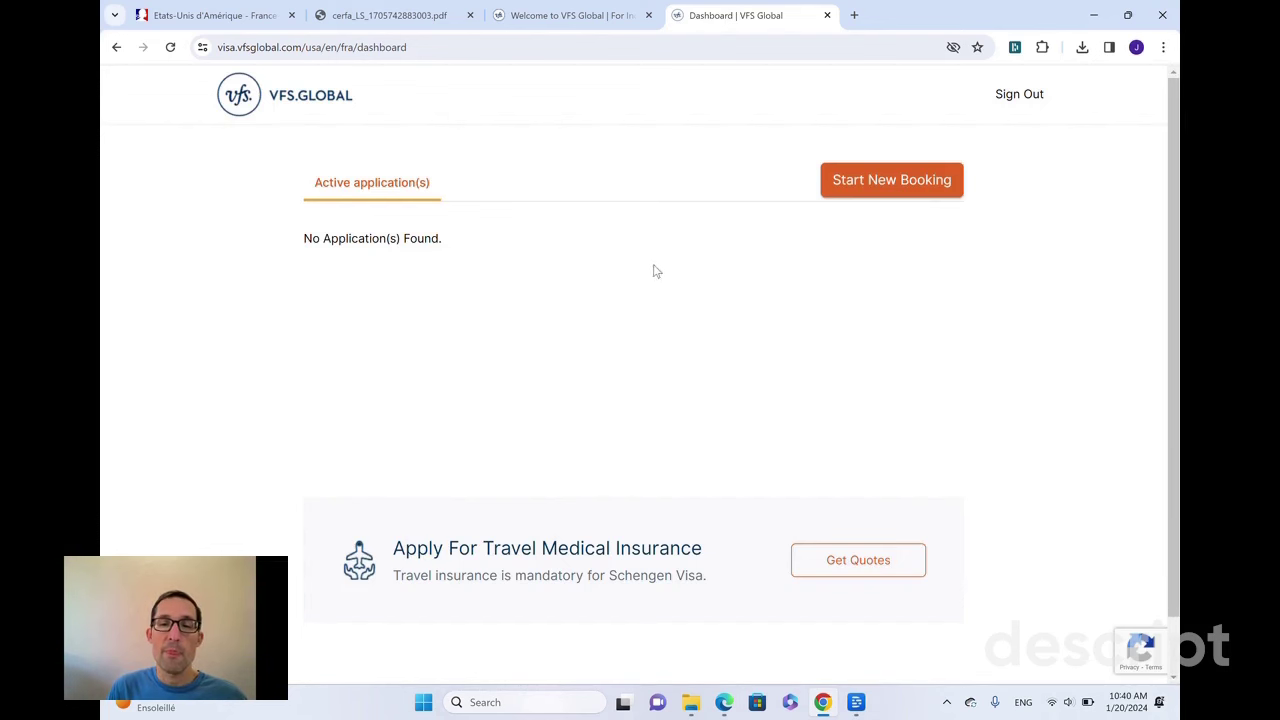
- Start a new appointment booking and choose the Atlanta application centre
click(867, 186)
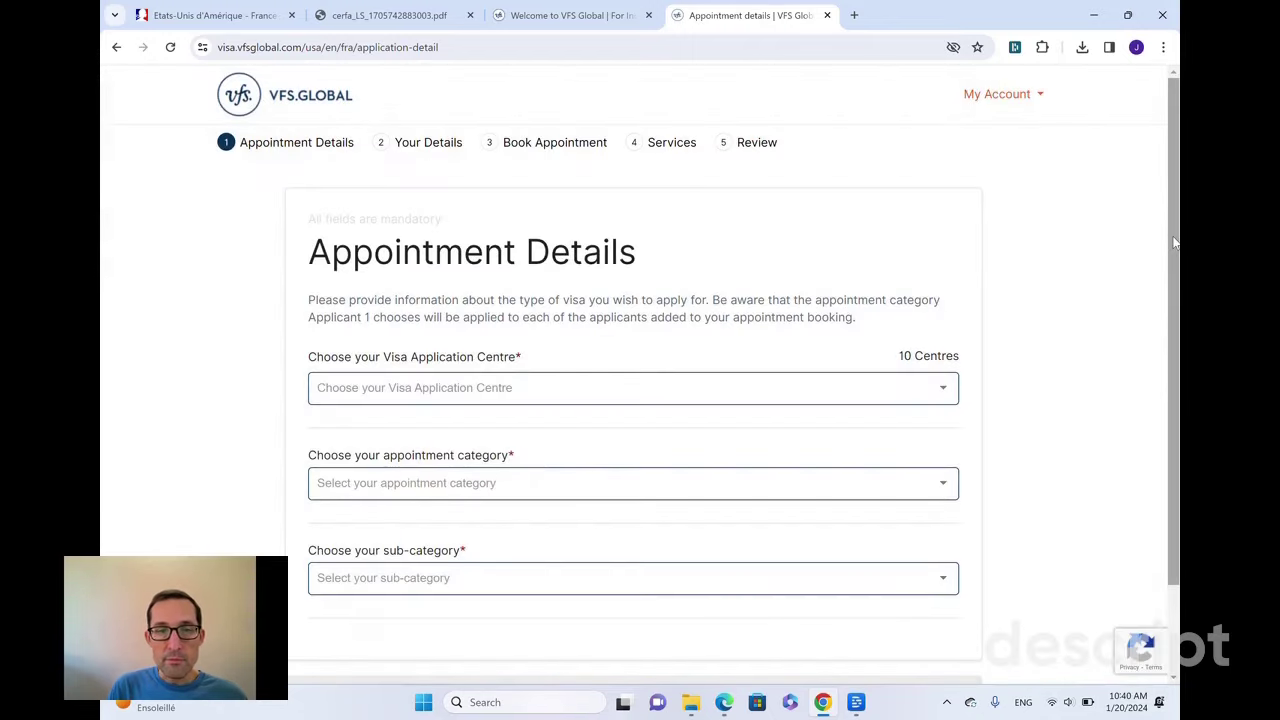
scroll(1174, 292, down, 1)
drag(1174, 292, 1172, 321)
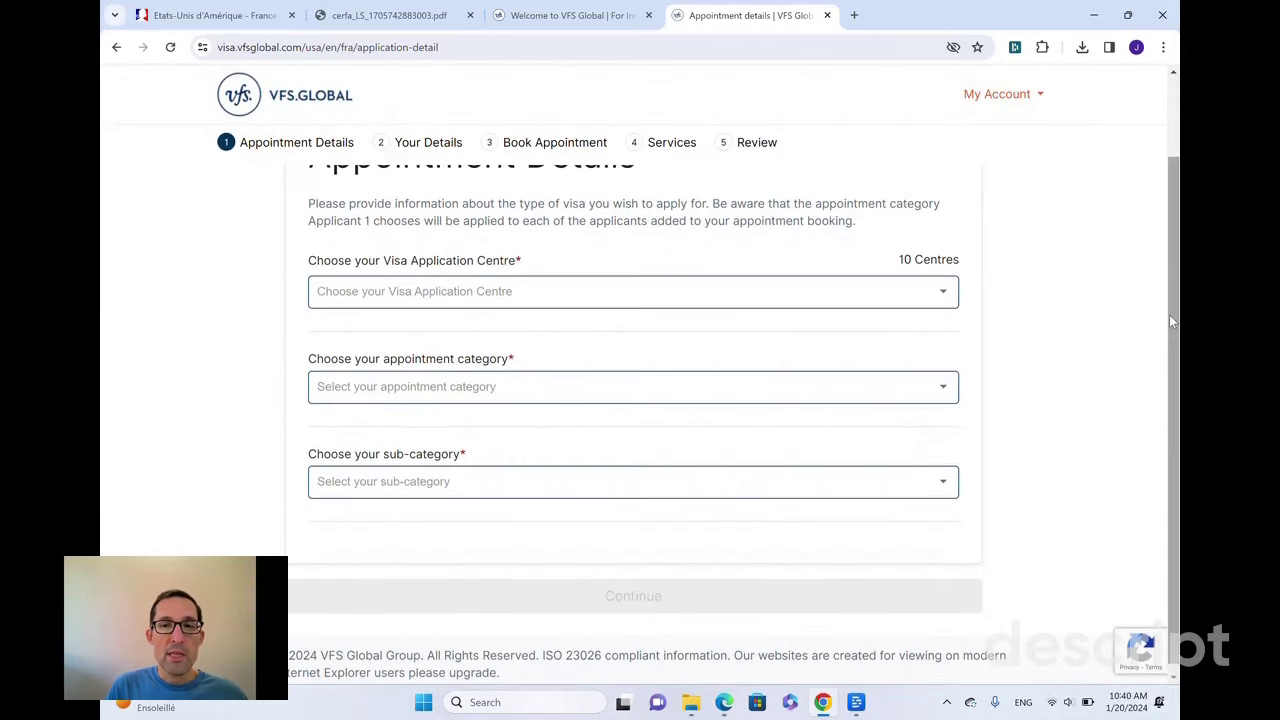
click(920, 291)
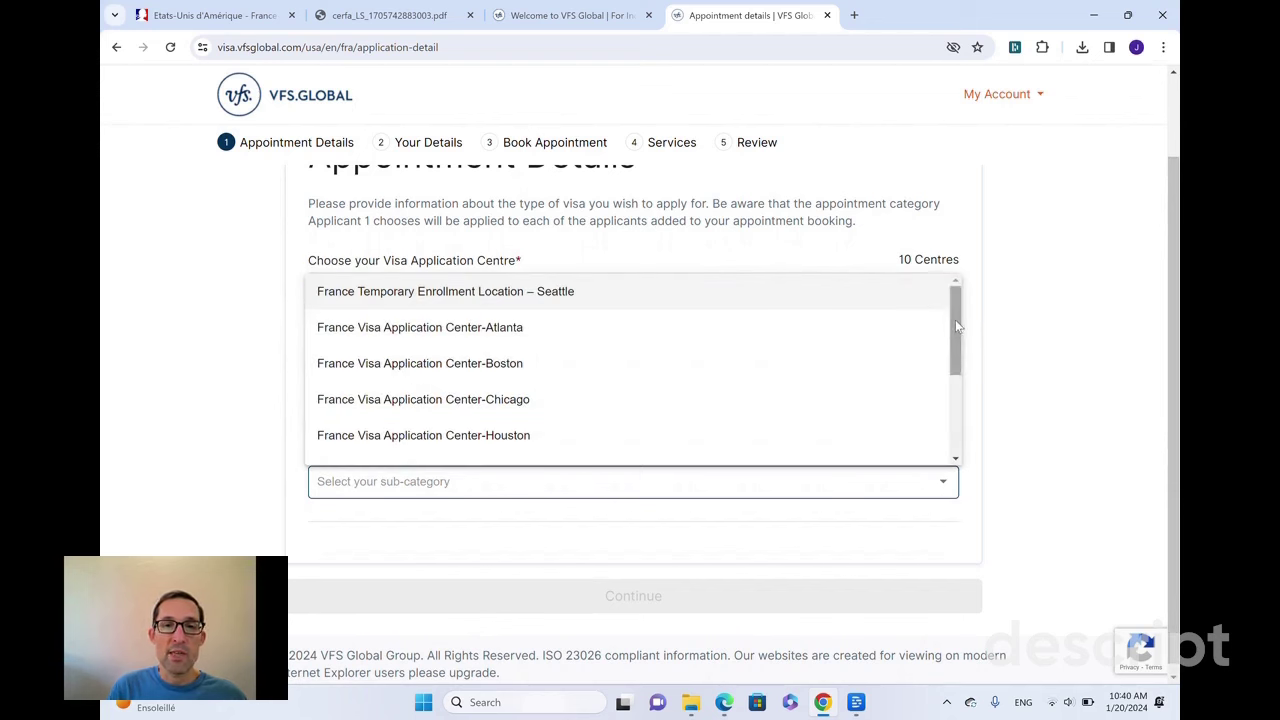
mouse_move(955, 320)
mouse_down()
mouse_move(955, 405)
mouse_move(952, 318)
mouse_up()
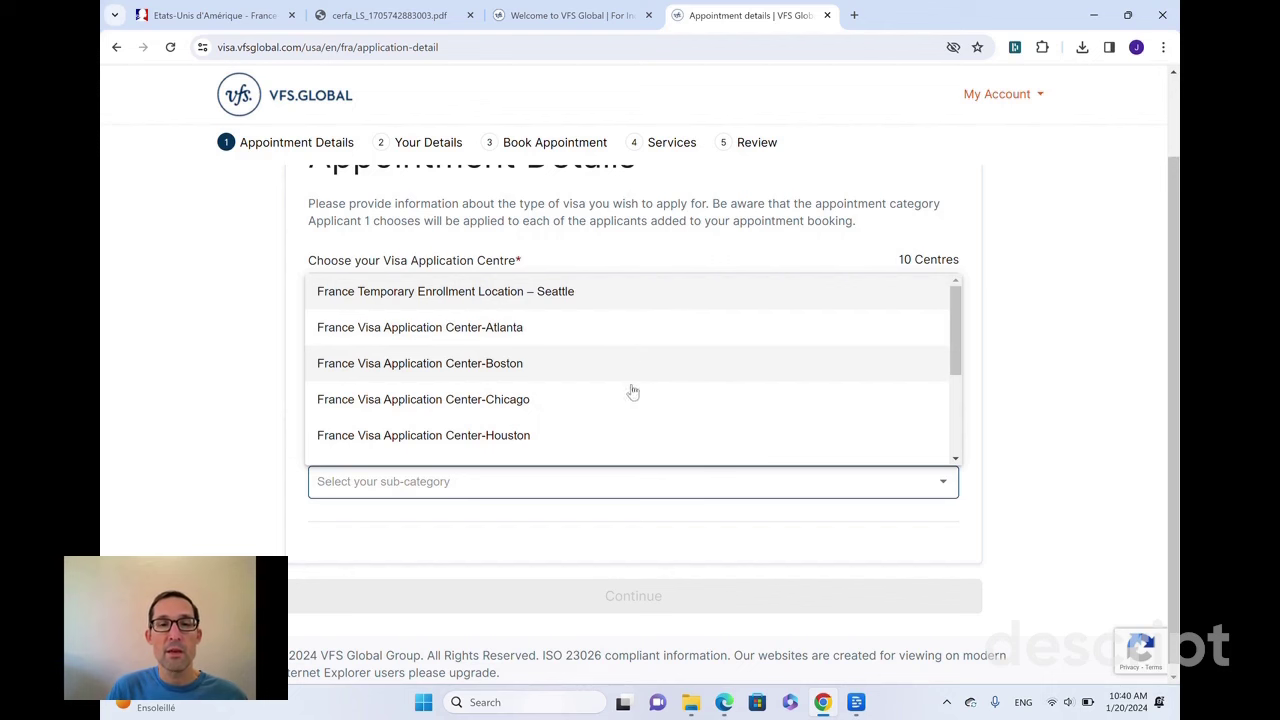
click(617, 337)
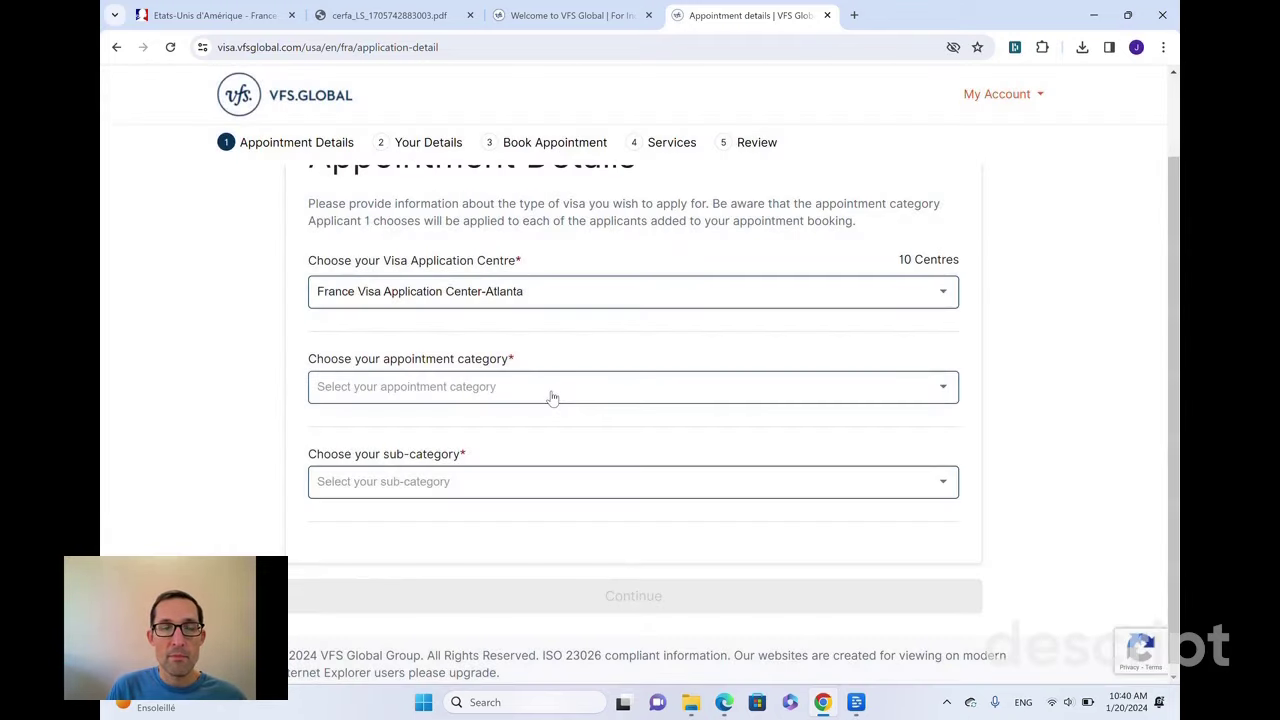
- Choose Long Stay (> 90 days), sub-category 'Long Stay - Any other visa category', and continue
click(551, 392)
click(516, 389)
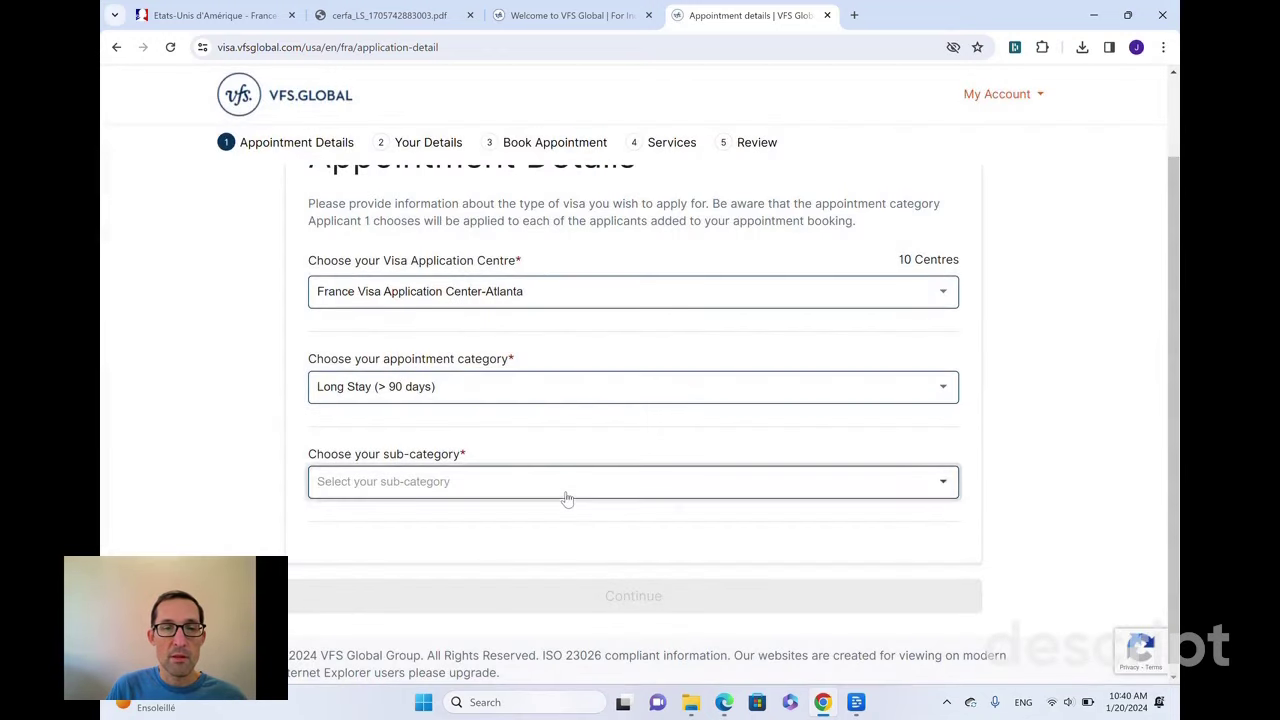
click(566, 498)
click(565, 490)
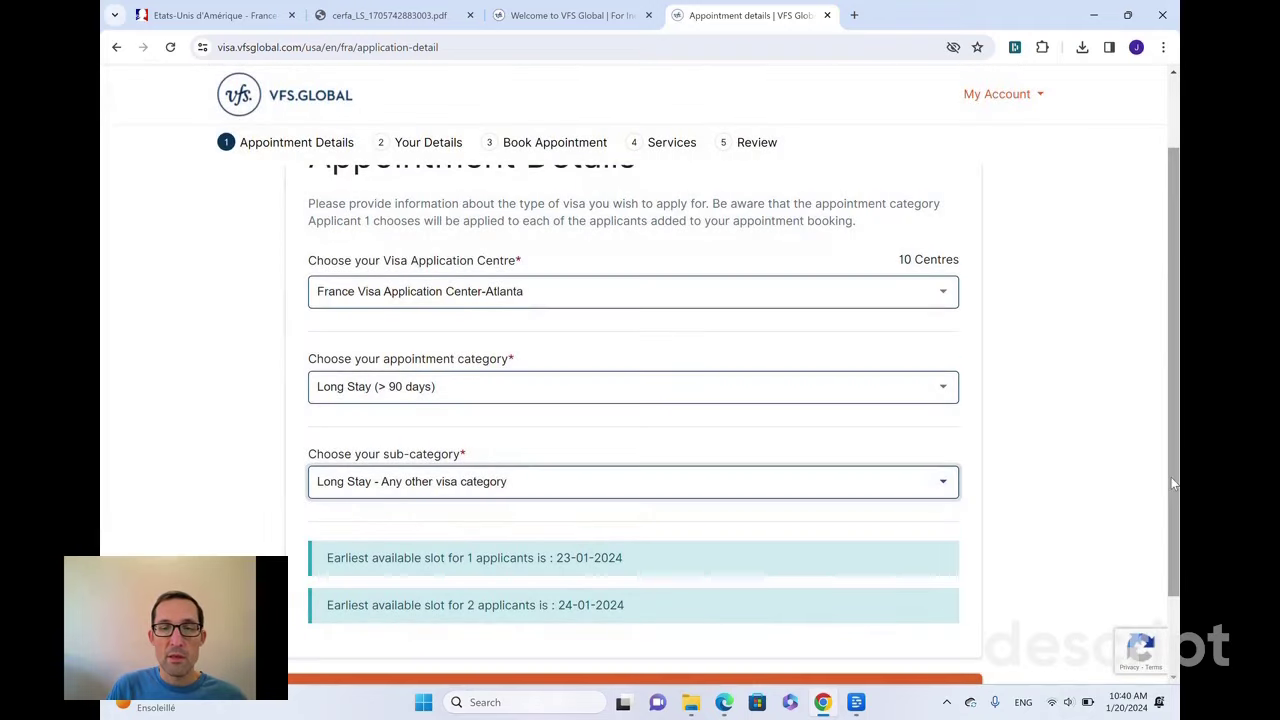
scroll(1168, 562, down, 2)
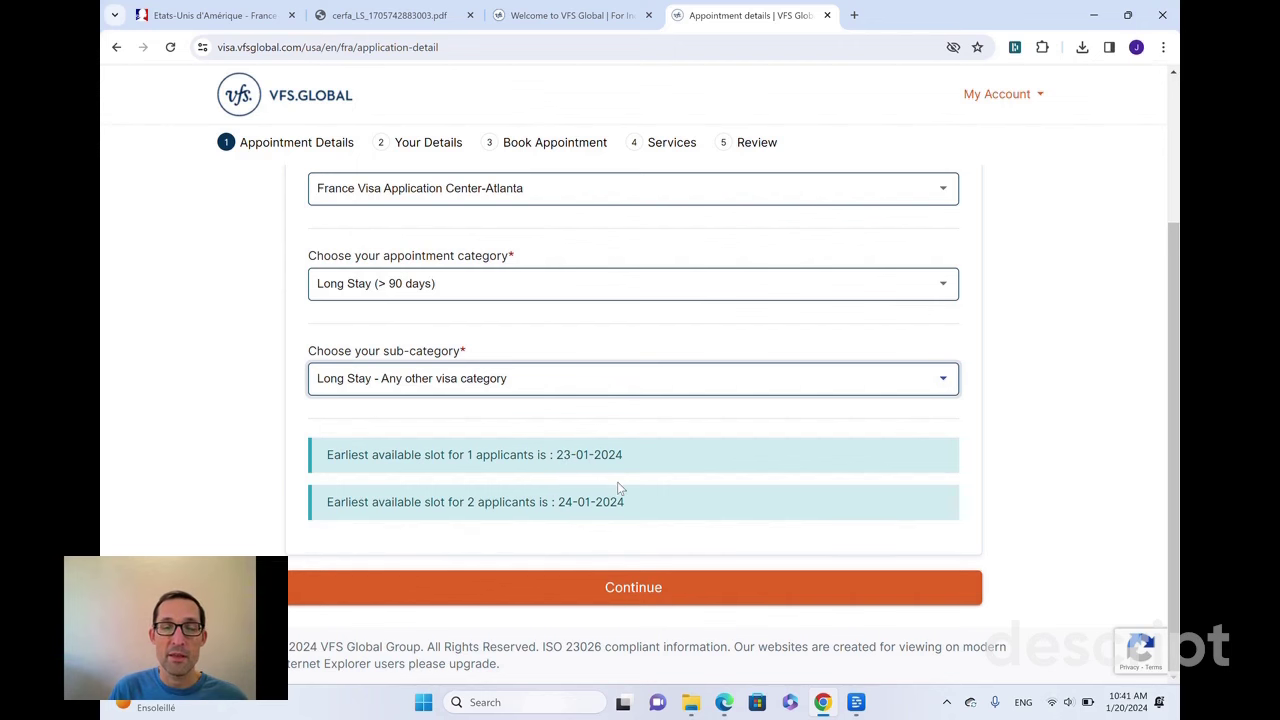
click(636, 590)
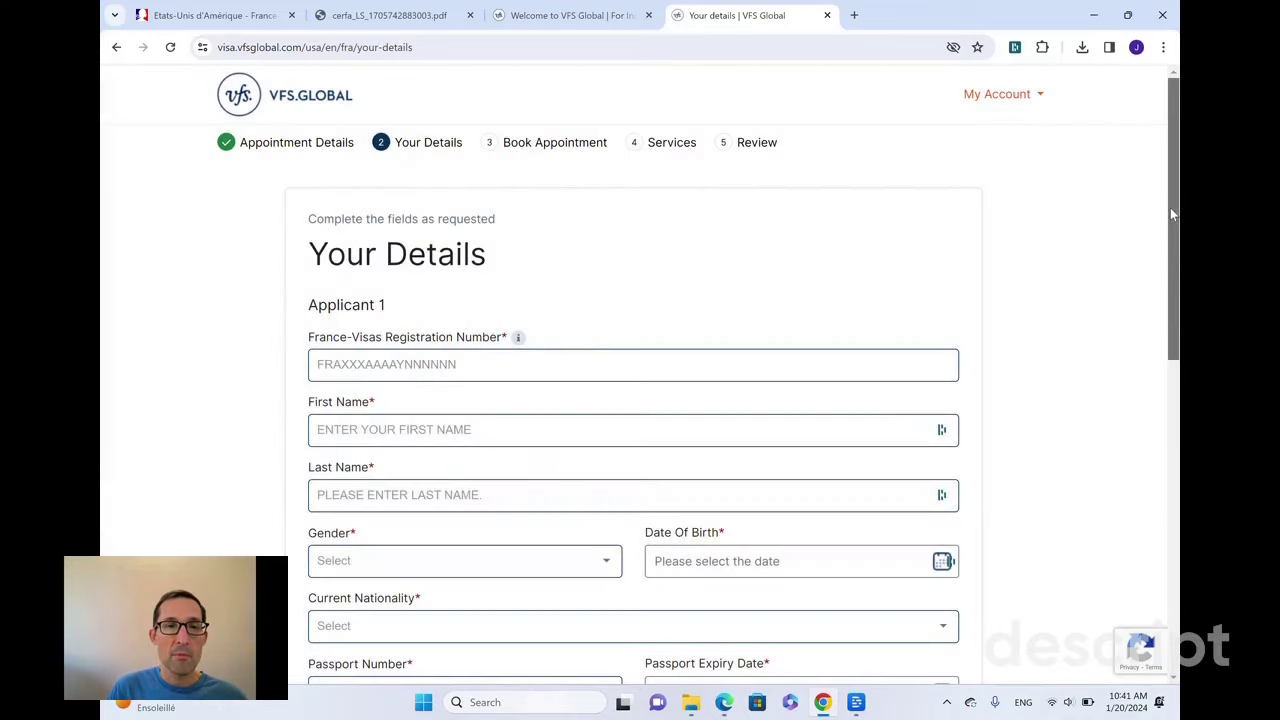
- Scroll down to the empty Applicant 1 fields on the Your Details form
drag(1170, 207, 1160, 276)
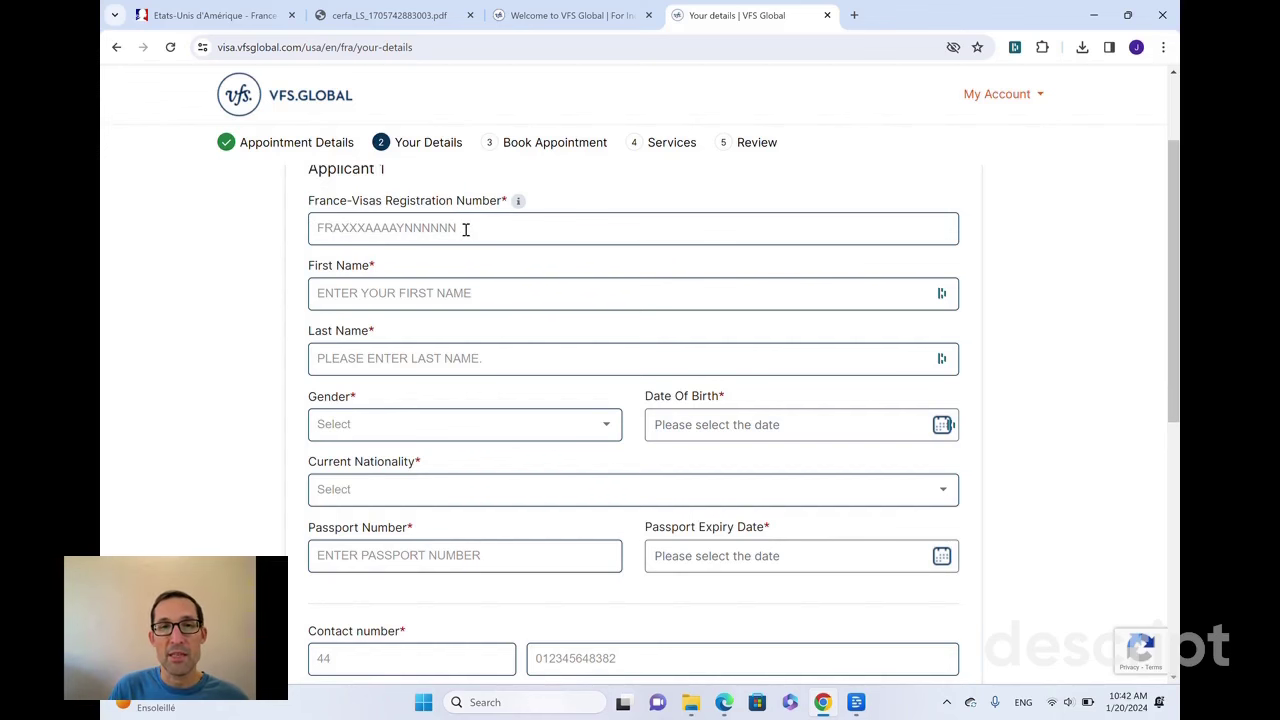
- Select the application number on the cerfa_LS_1705742883003.pdf form to copy it
click(425, 15)
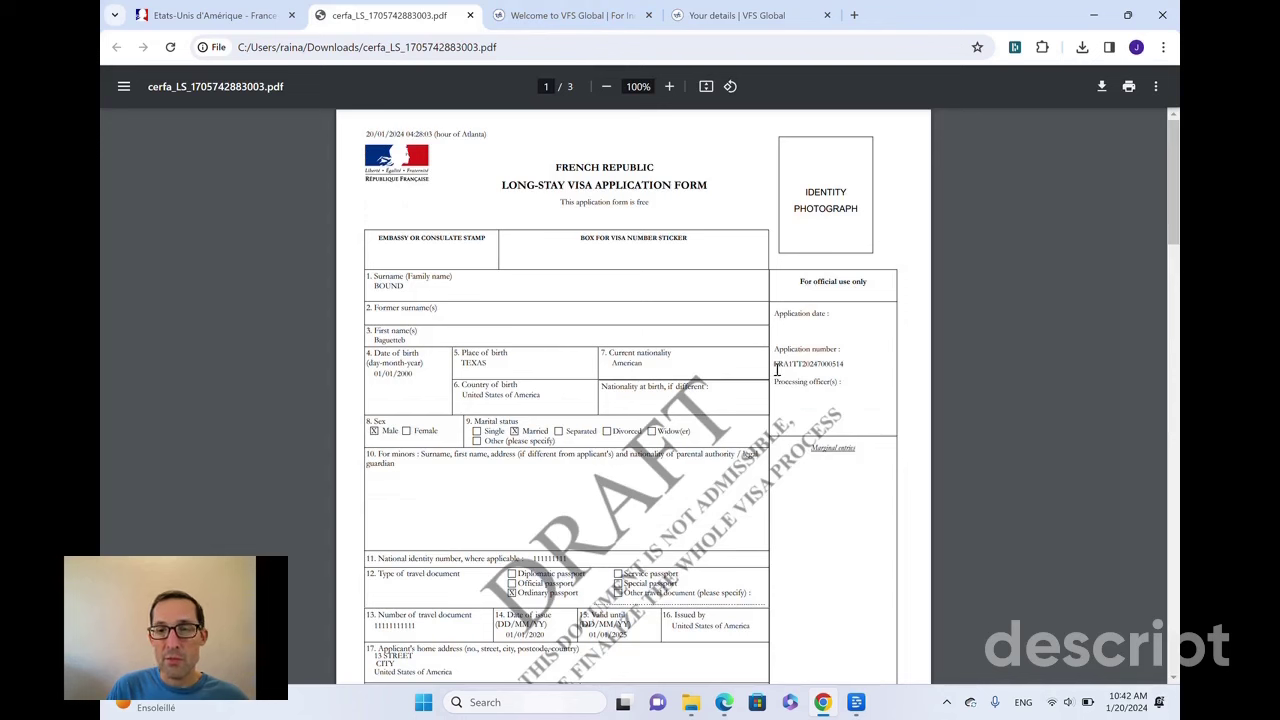
drag(775, 367, 849, 367)
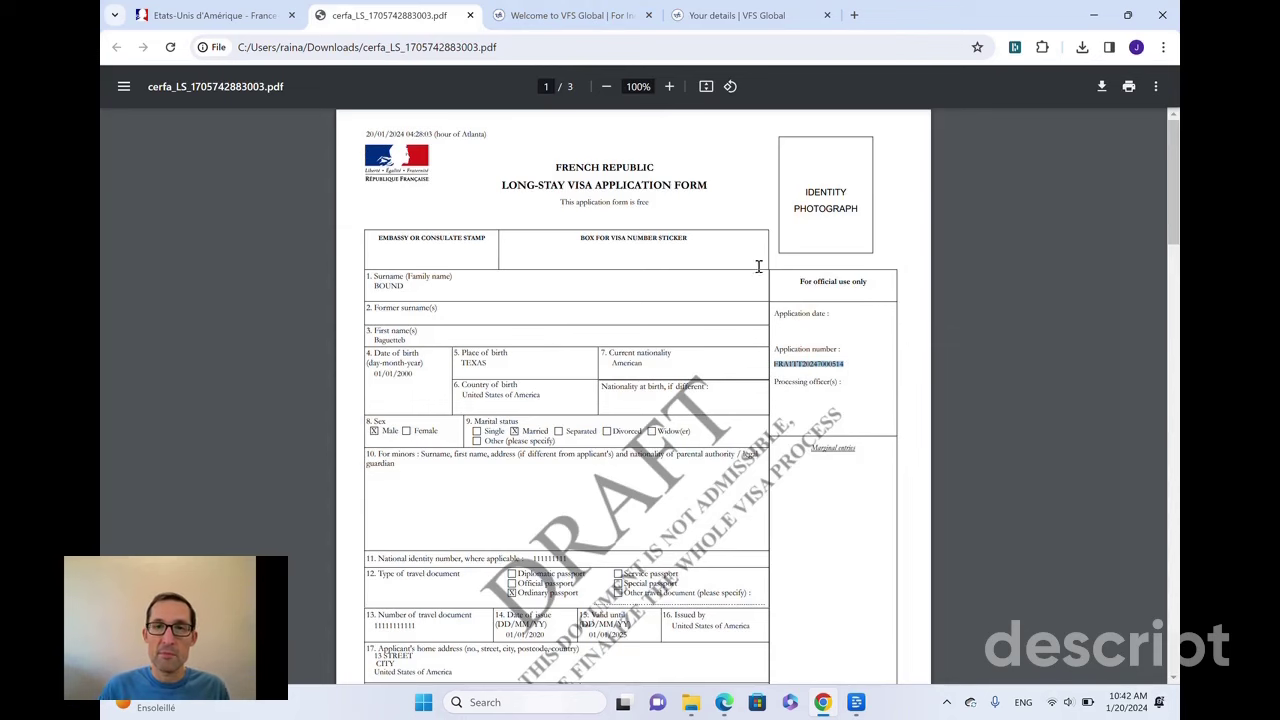
- Paste the registration number, enter the applicant's first and last name, and set gender to Male
click(722, 14)
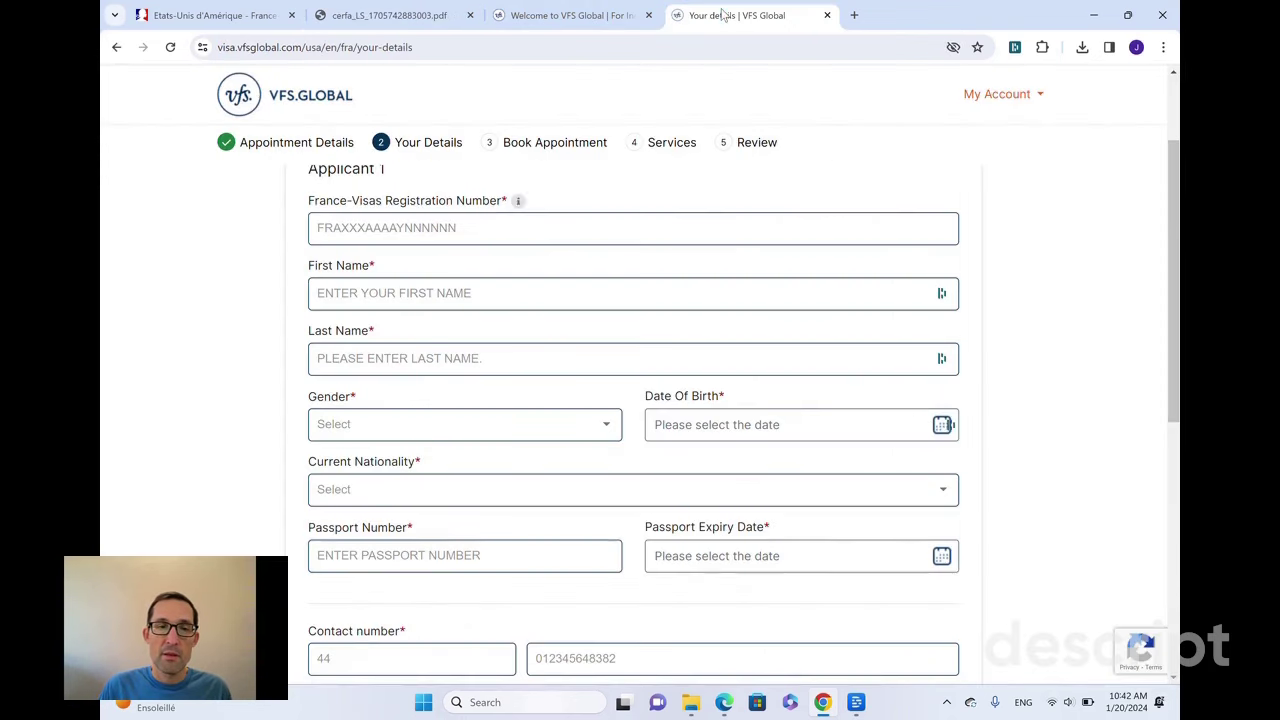
click(475, 224)
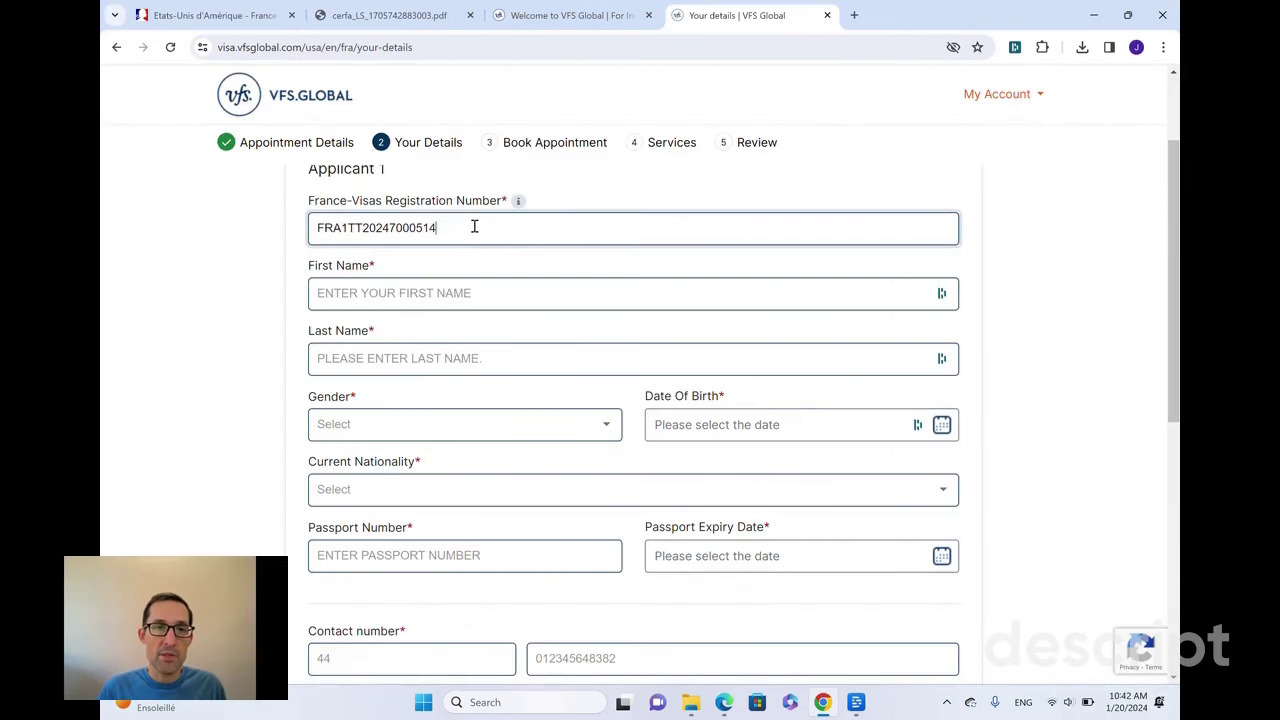
click(462, 292)
text(BAGUETTE)
key(Tab)
text(BOUND)
key(Tab)
key(Down)
key(Tab)
- Enter date of birth 01/01/2020 and set nationality to United States
click(714, 437)
text(01/01/2024)
key(BackSpace)
text(0)
click(660, 489)
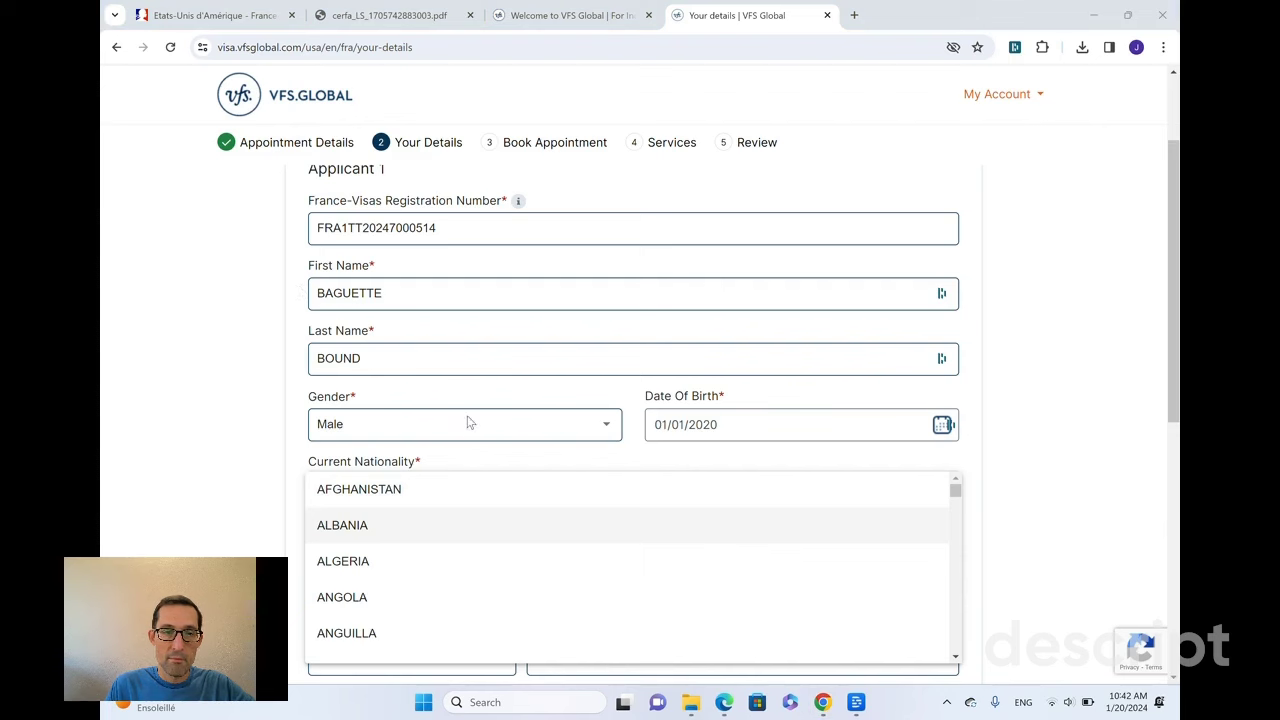
drag(956, 490, 951, 634)
click(400, 487)
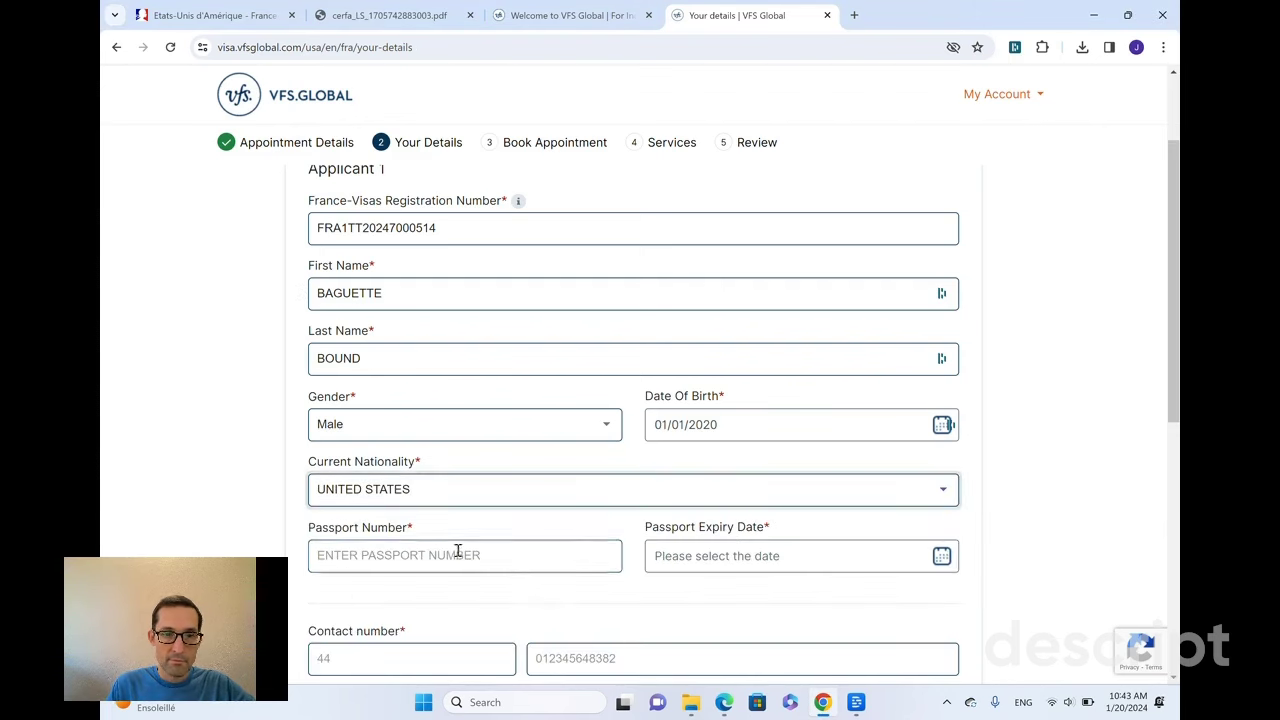
- Enter the passport number and set the passport expiry to 21/01/2026
click(457, 553)
scroll(510, 553, down, 3)
text(111111111)
click(669, 277)
click(854, 442)
- Enter the phone number with country code 1 and the applicant's e-mail, then save Applicant 1
click(430, 378)
text(1)
click(628, 372)
text(123456789)
click(589, 435)
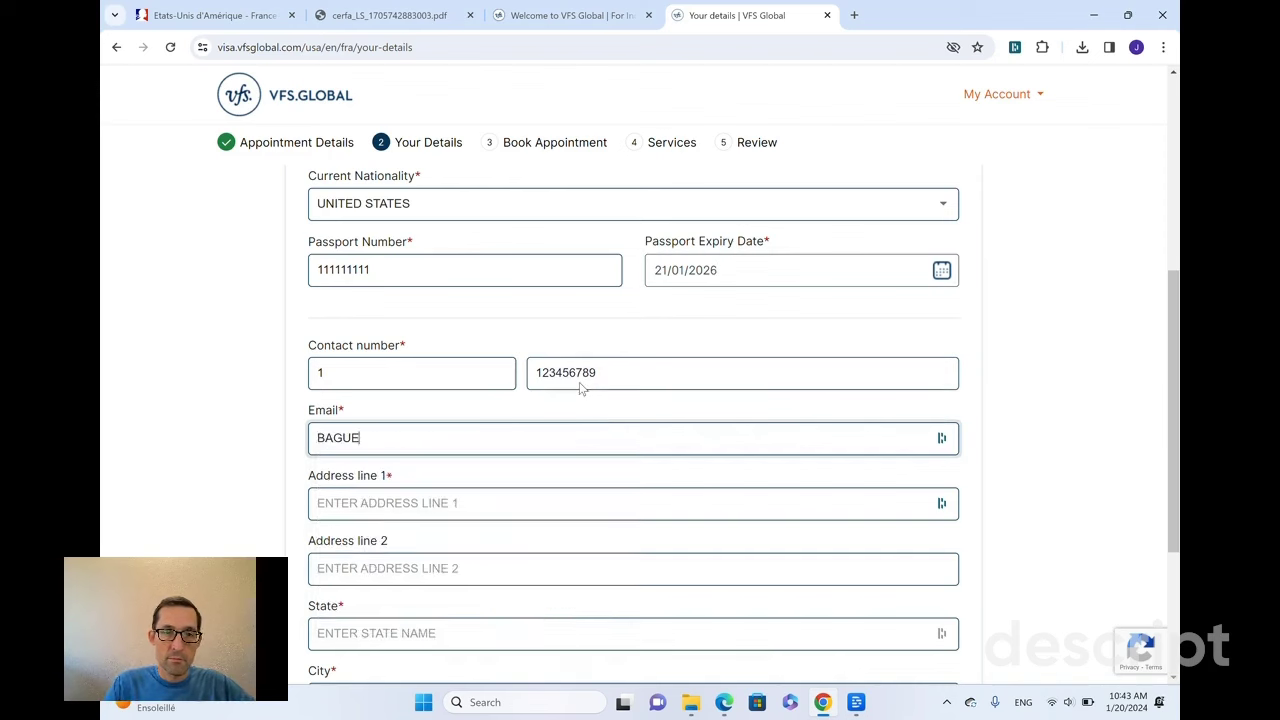
key(Tab)
click(771, 583)
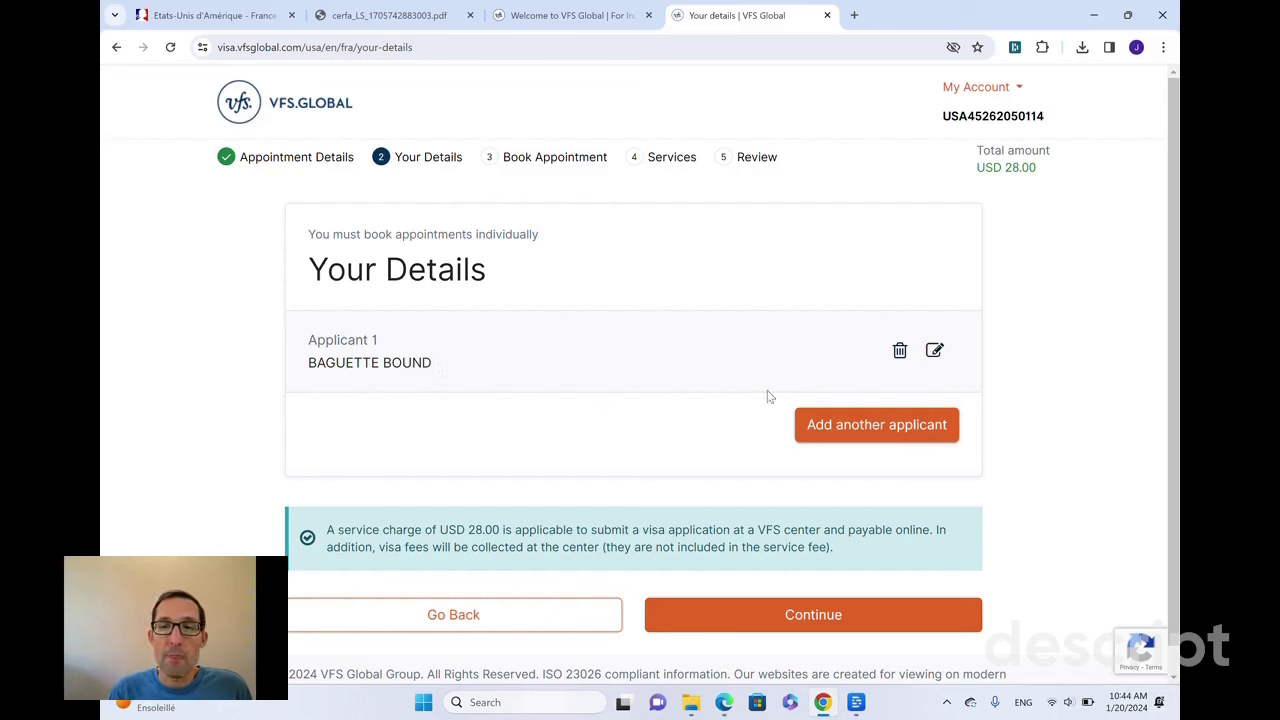
- Continue to booking and pick the appointment date, changing from 23 to 31 January
click(820, 608)
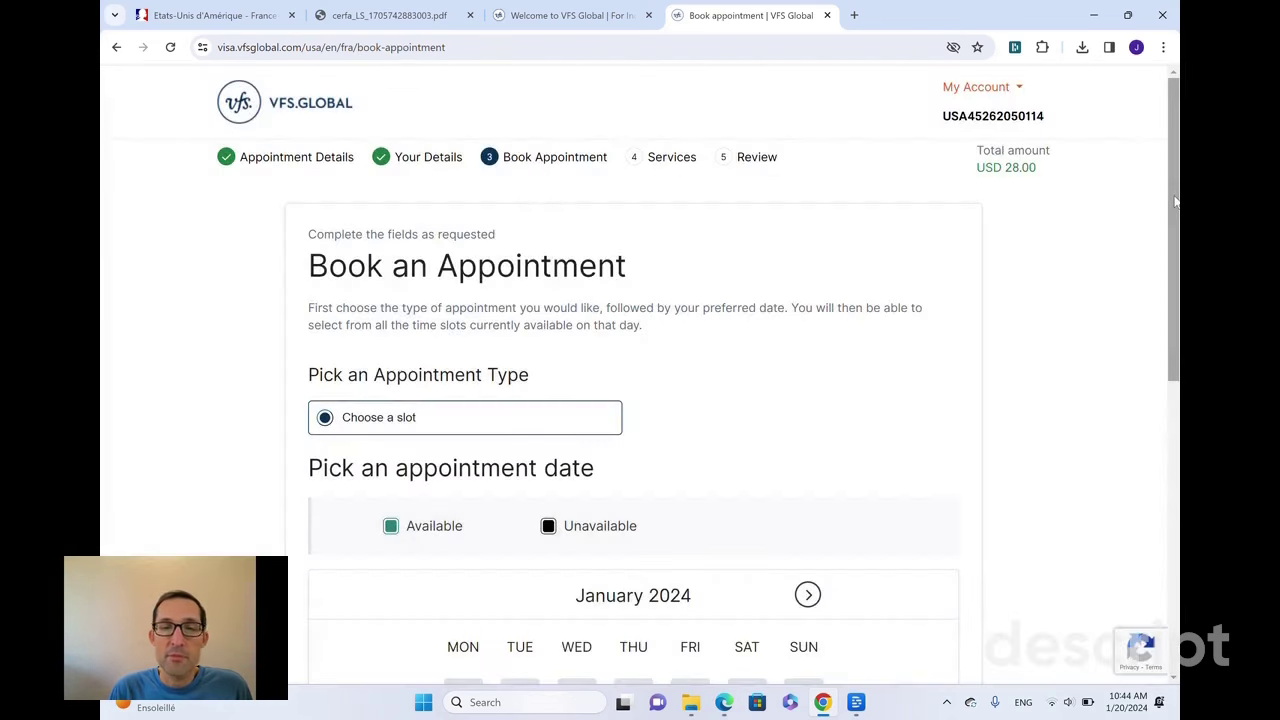
drag(1176, 201, 1169, 393)
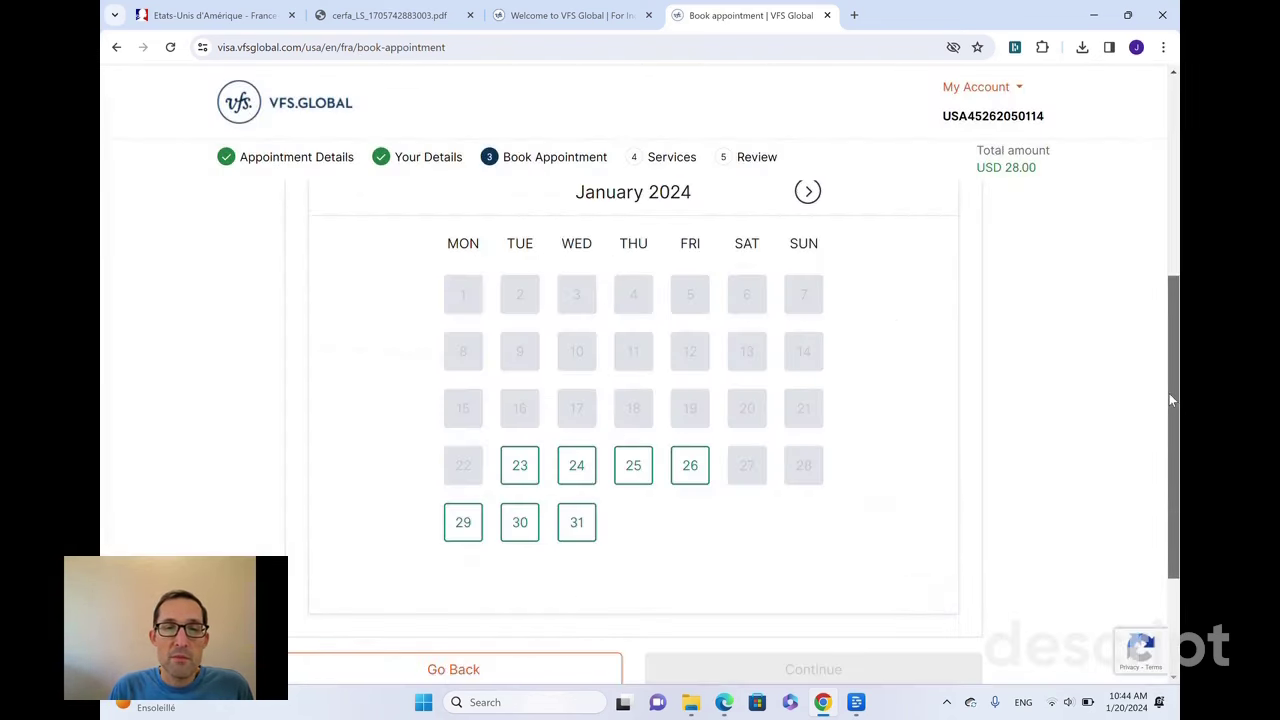
click(518, 471)
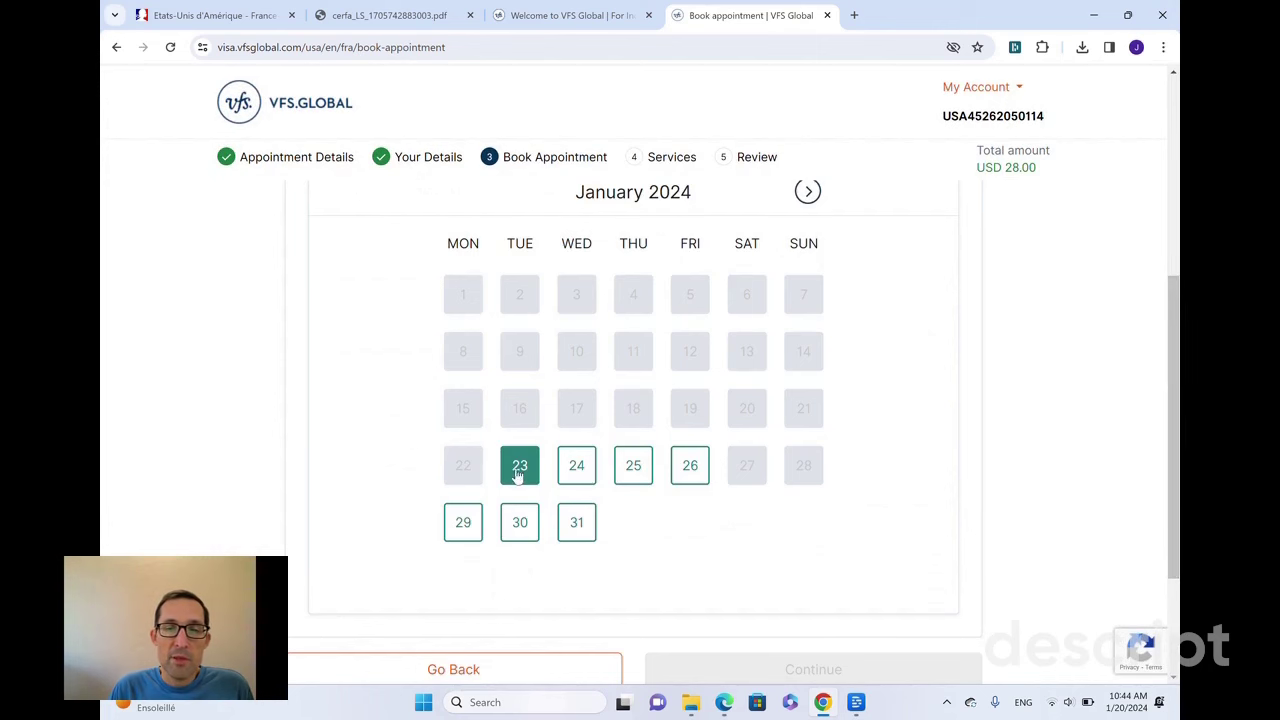
drag(1176, 455, 1175, 625)
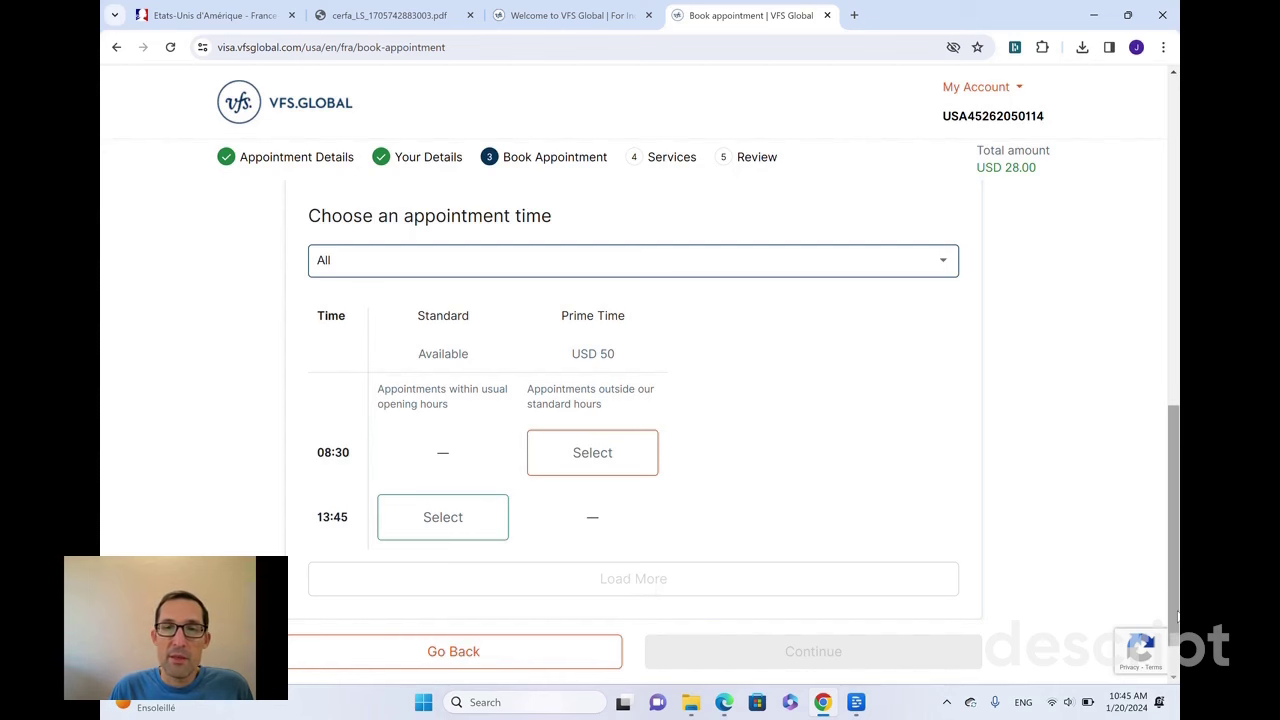
scroll(1176, 615, up, 3)
scroll(1160, 608, down, 3)
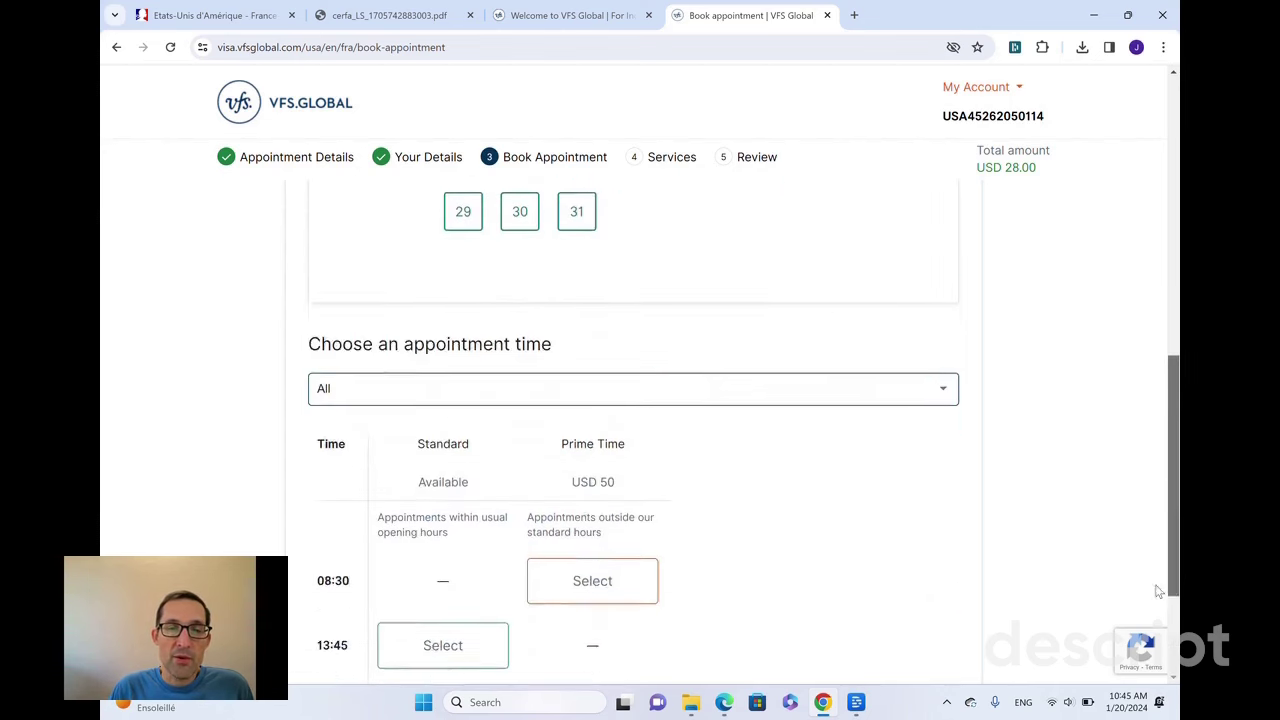
scroll(1158, 606, down, 1)
scroll(1148, 571, up, 2)
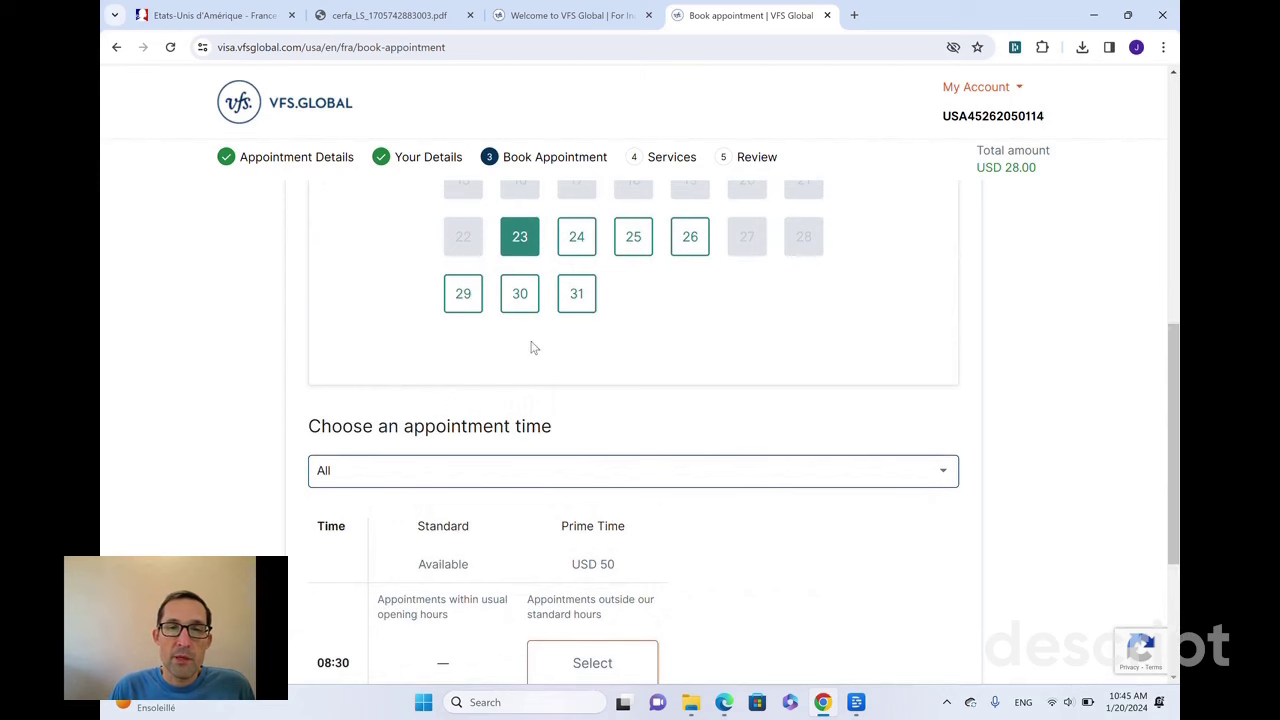
click(577, 294)
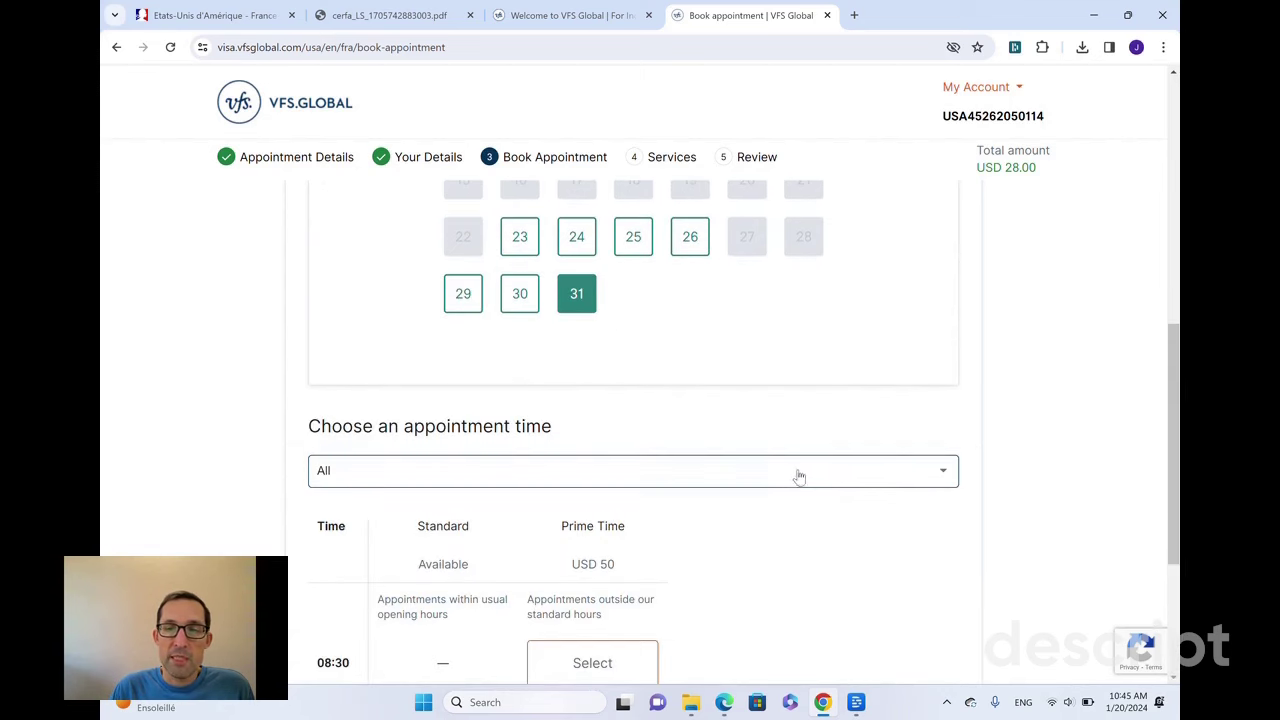
- Load more appointment times and reserve the 10:00 Standard slot
scroll(1177, 518, down, 3)
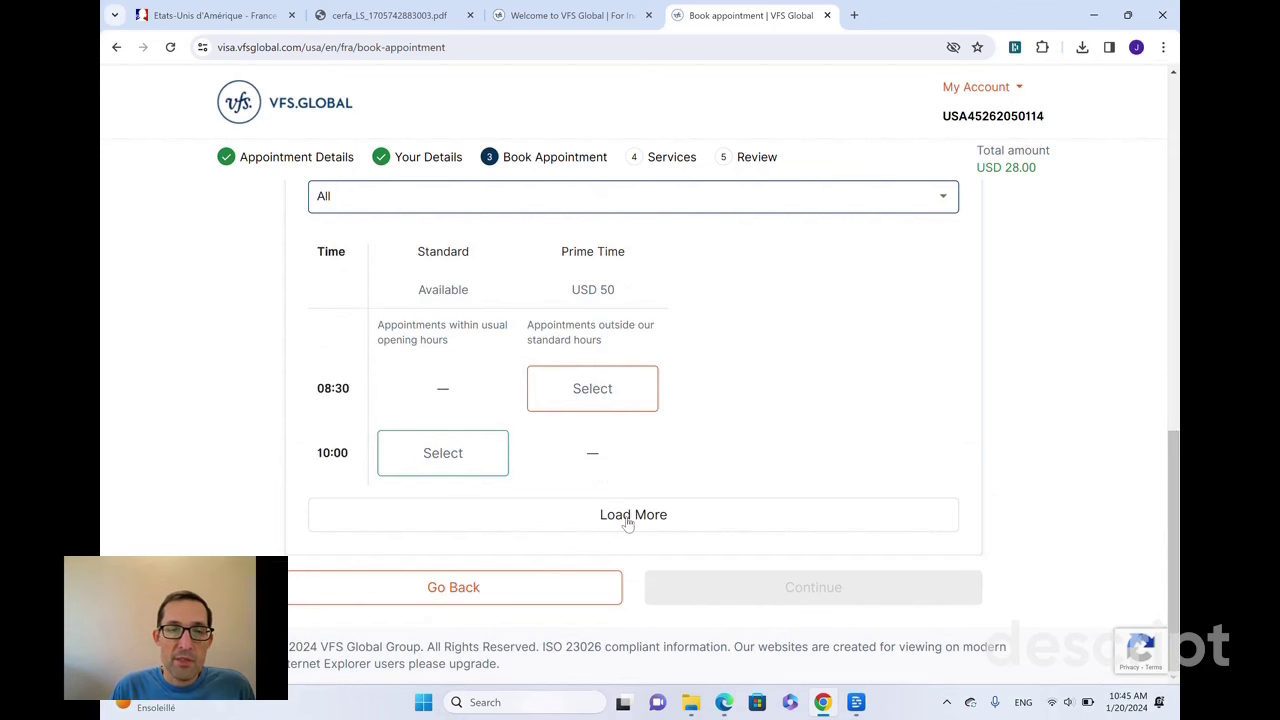
click(626, 516)
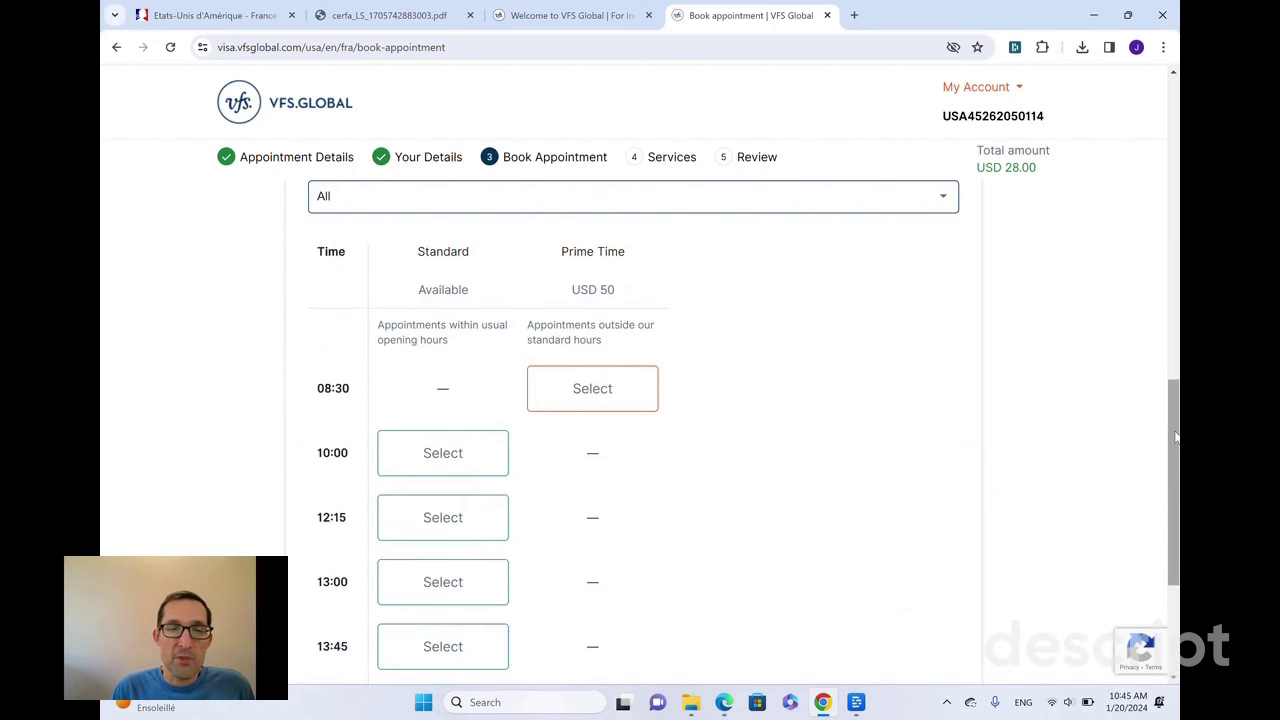
drag(1177, 437, 1167, 515)
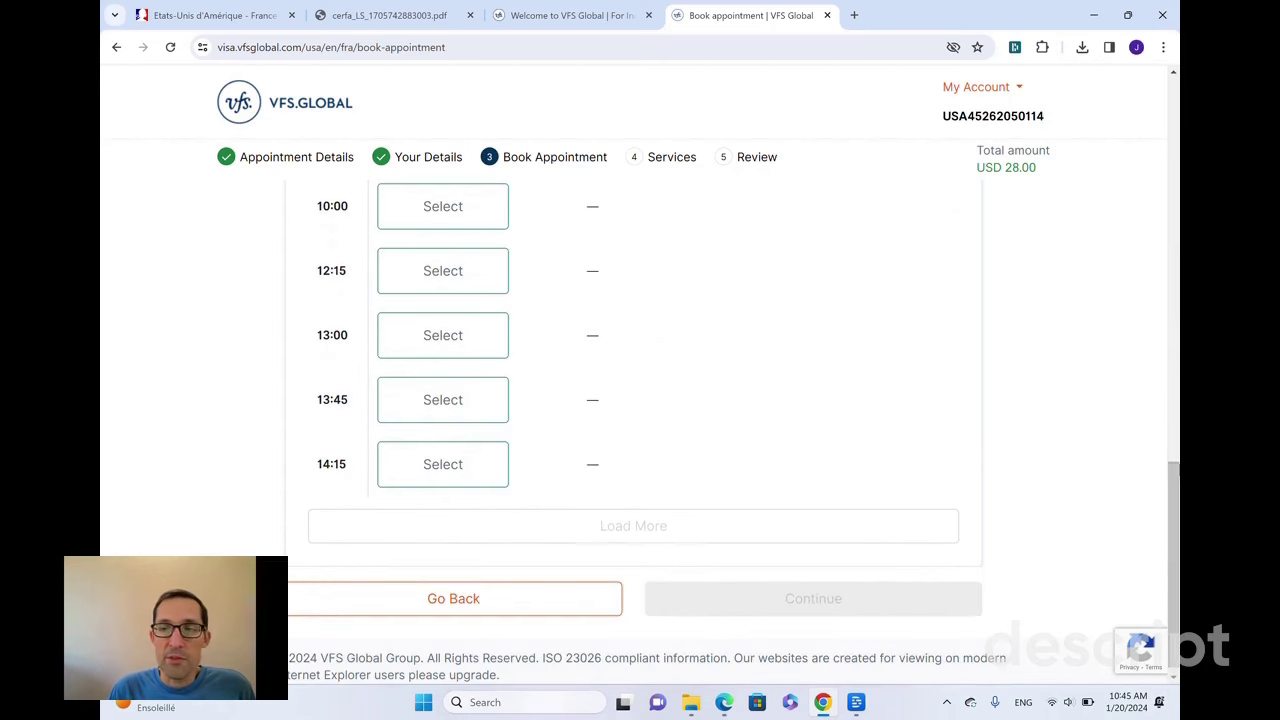
scroll(1160, 422, up, 3)
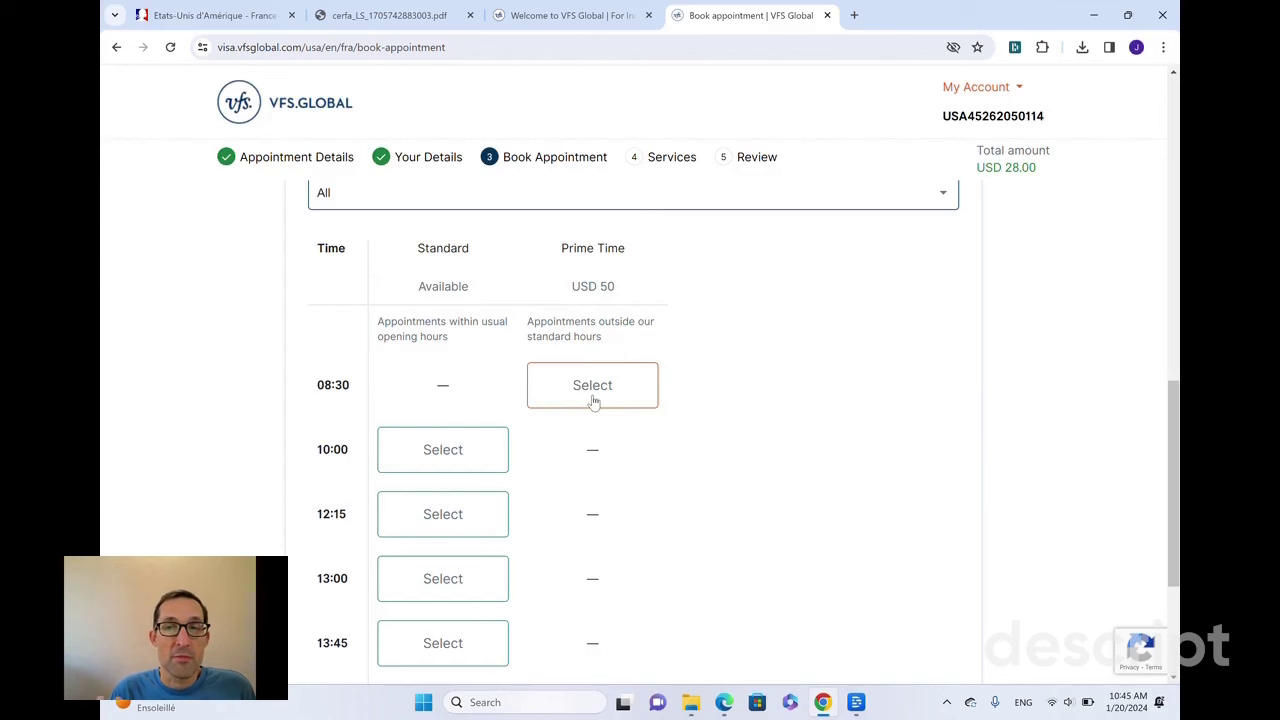
drag(1171, 500, 1173, 574)
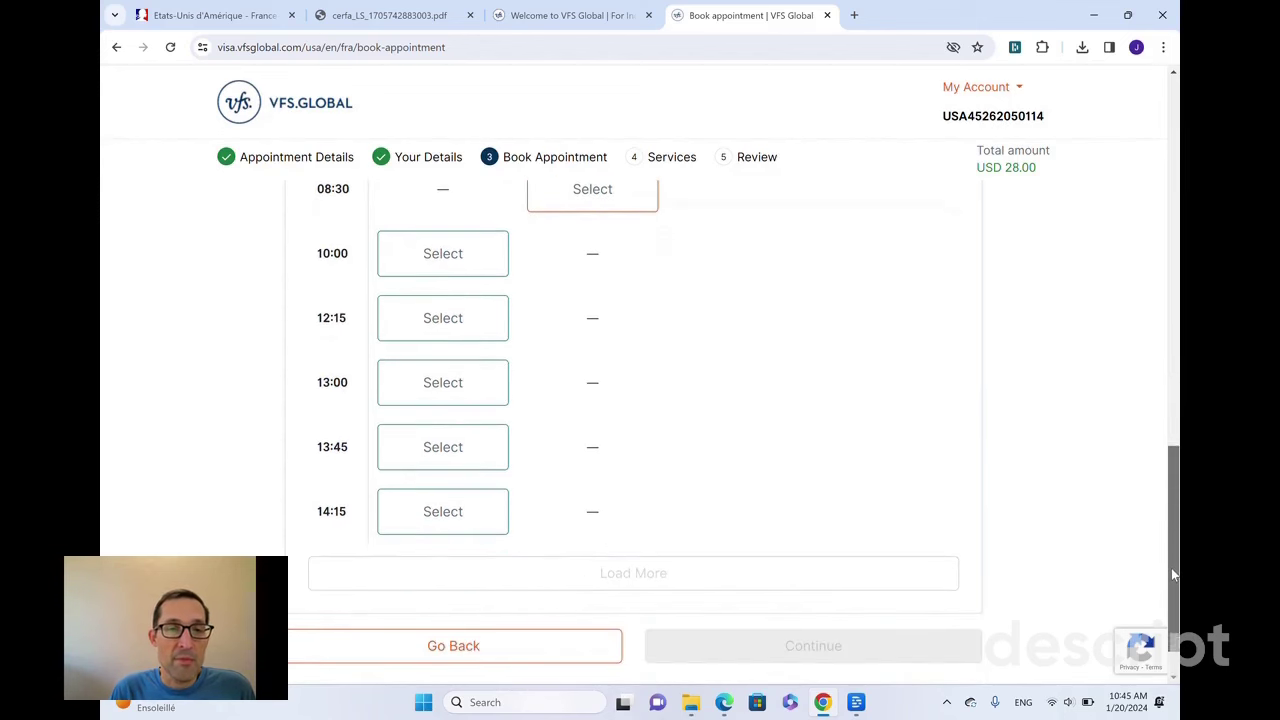
click(489, 269)
scroll(1177, 537, down, 2)
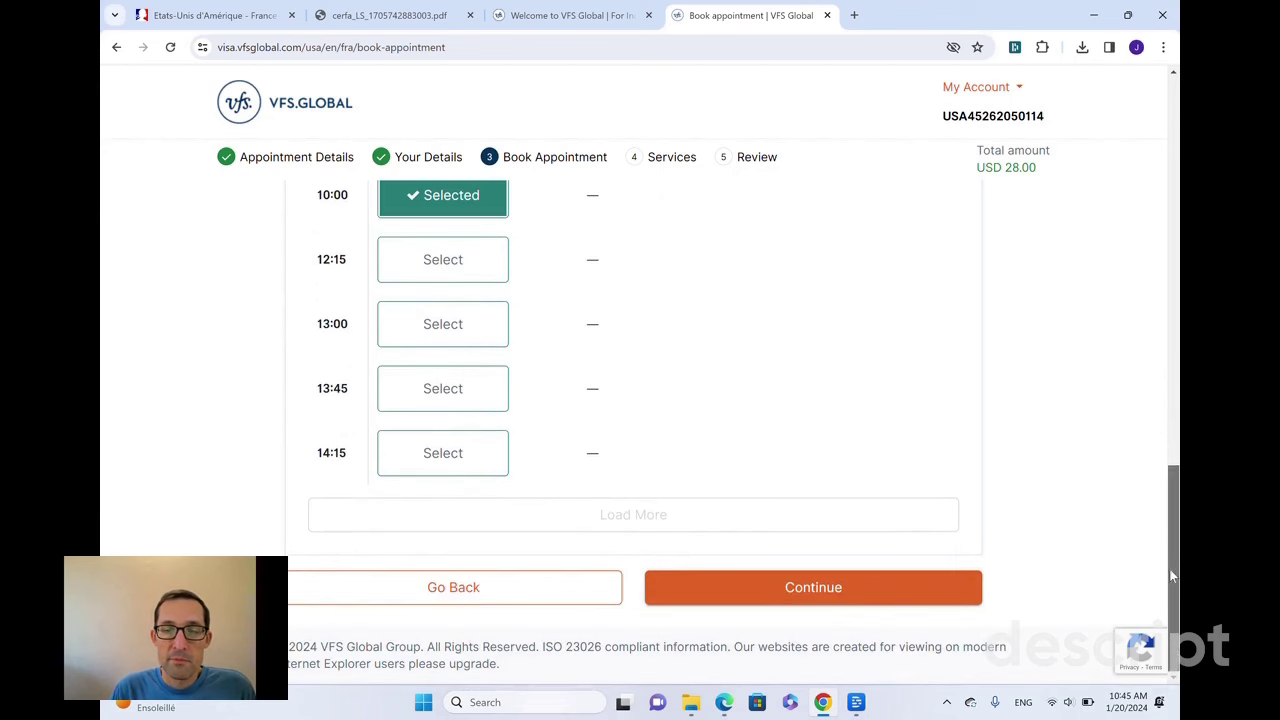
- Skip the optional services, including Prime Time after viewing its details, to reach the Review page
click(821, 592)
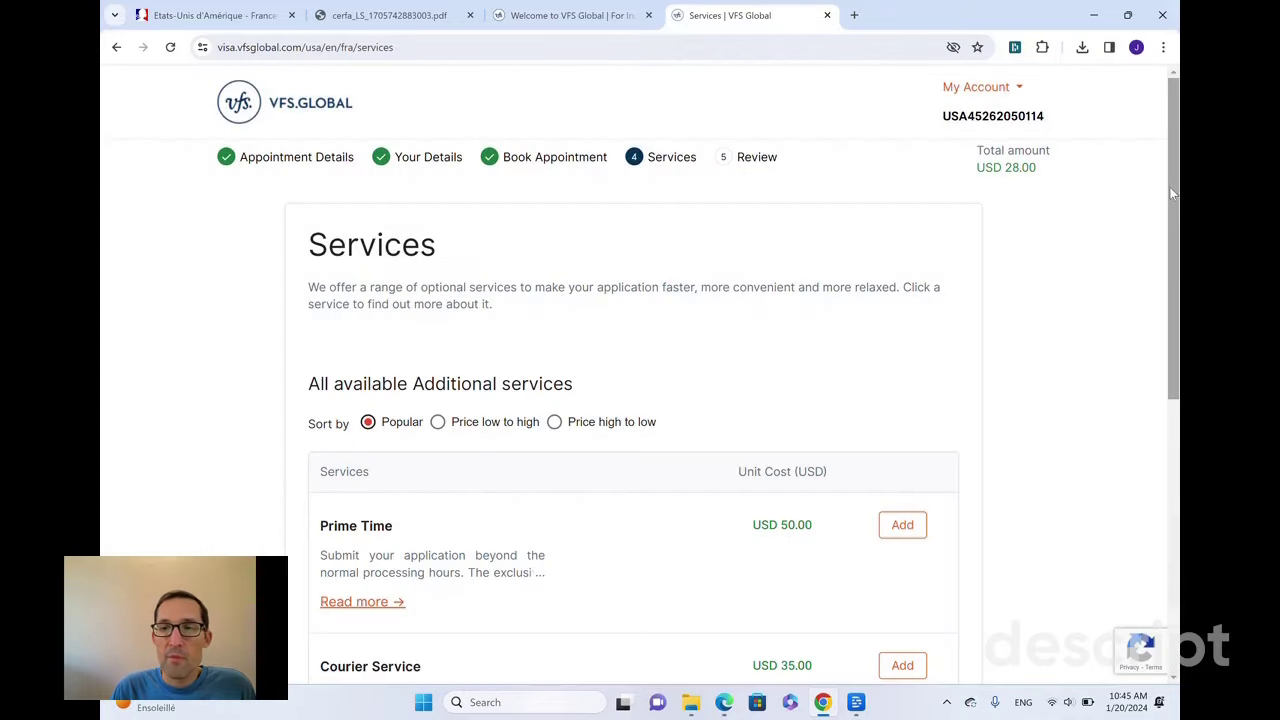
drag(1172, 193, 1155, 315)
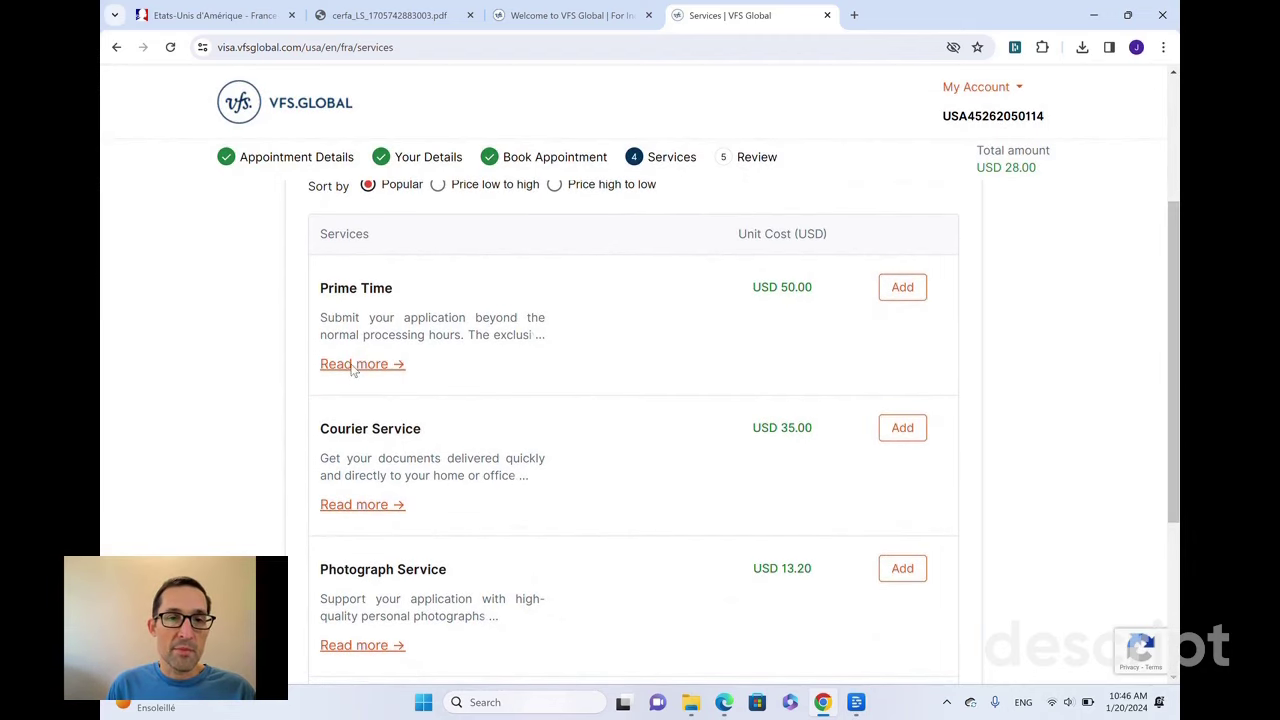
click(352, 366)
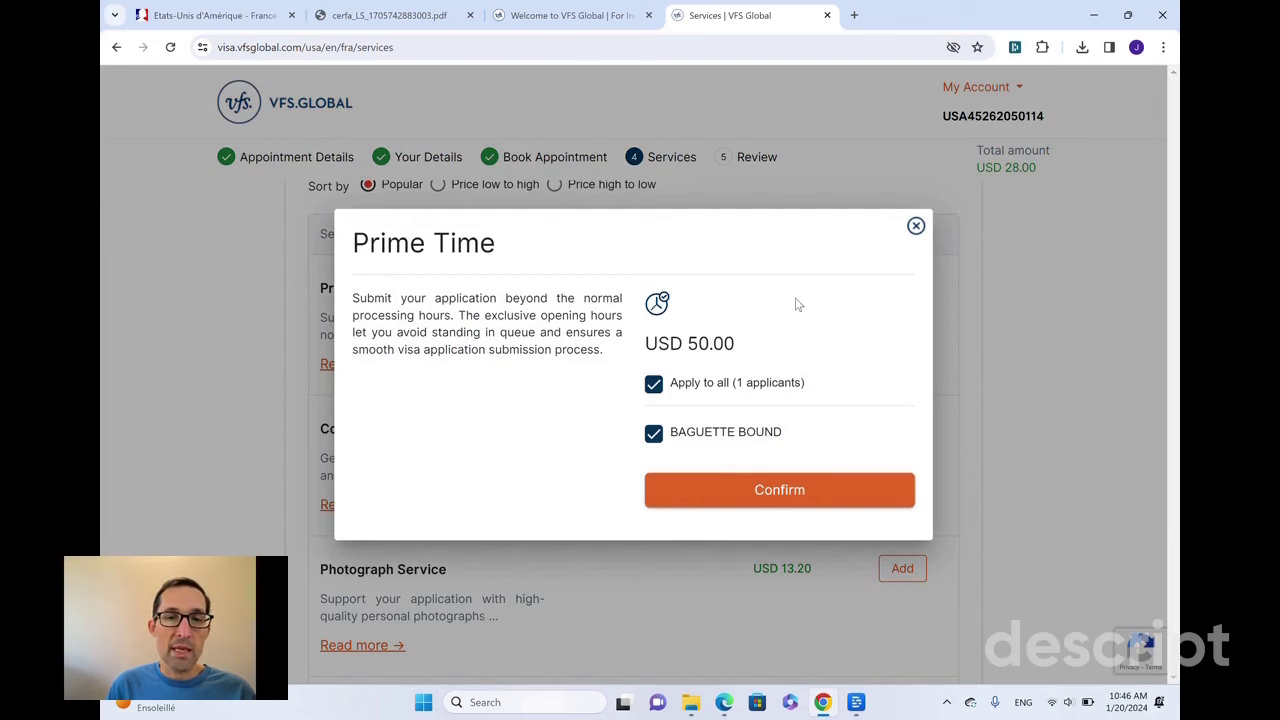
click(915, 227)
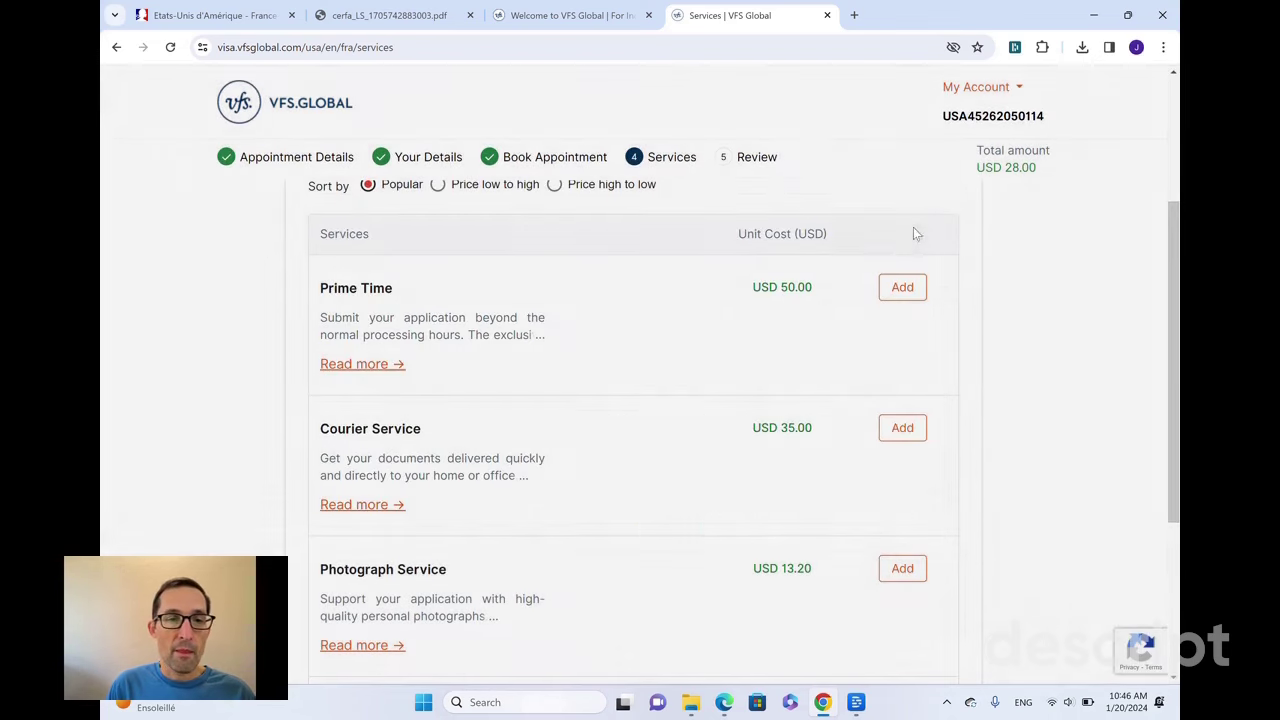
drag(1168, 457, 1175, 541)
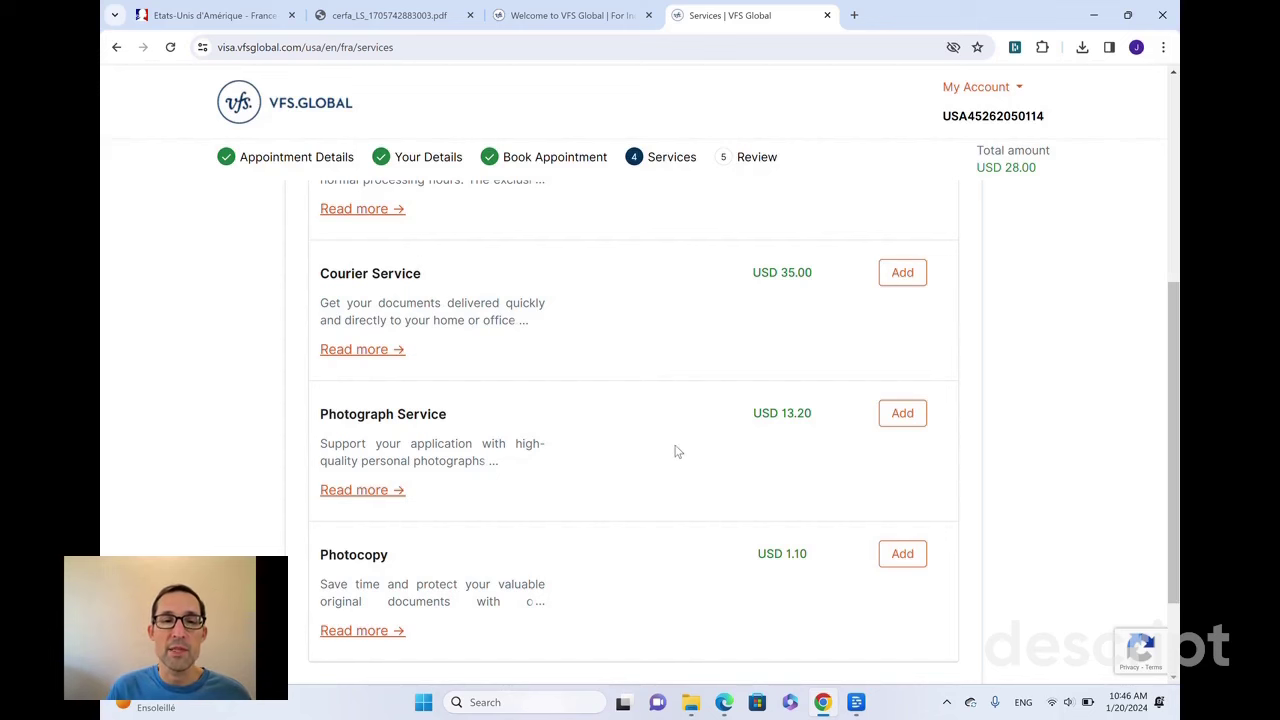
drag(1177, 507, 1177, 594)
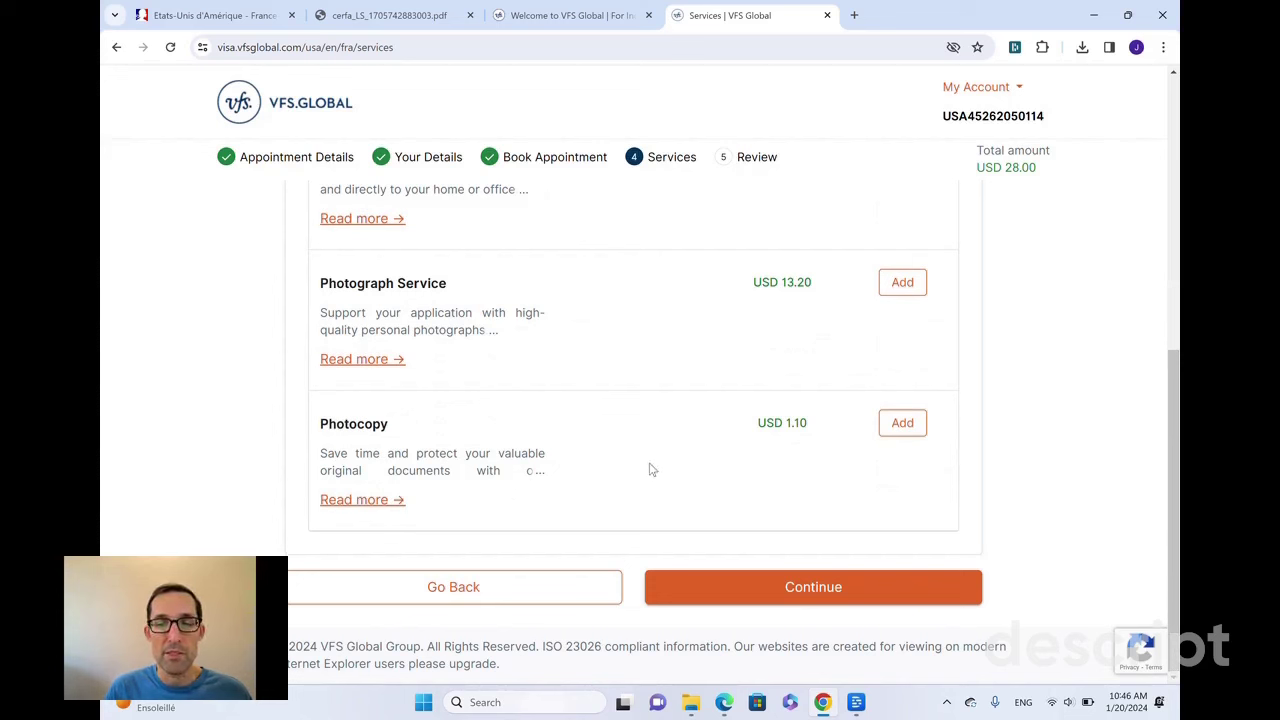
click(745, 589)
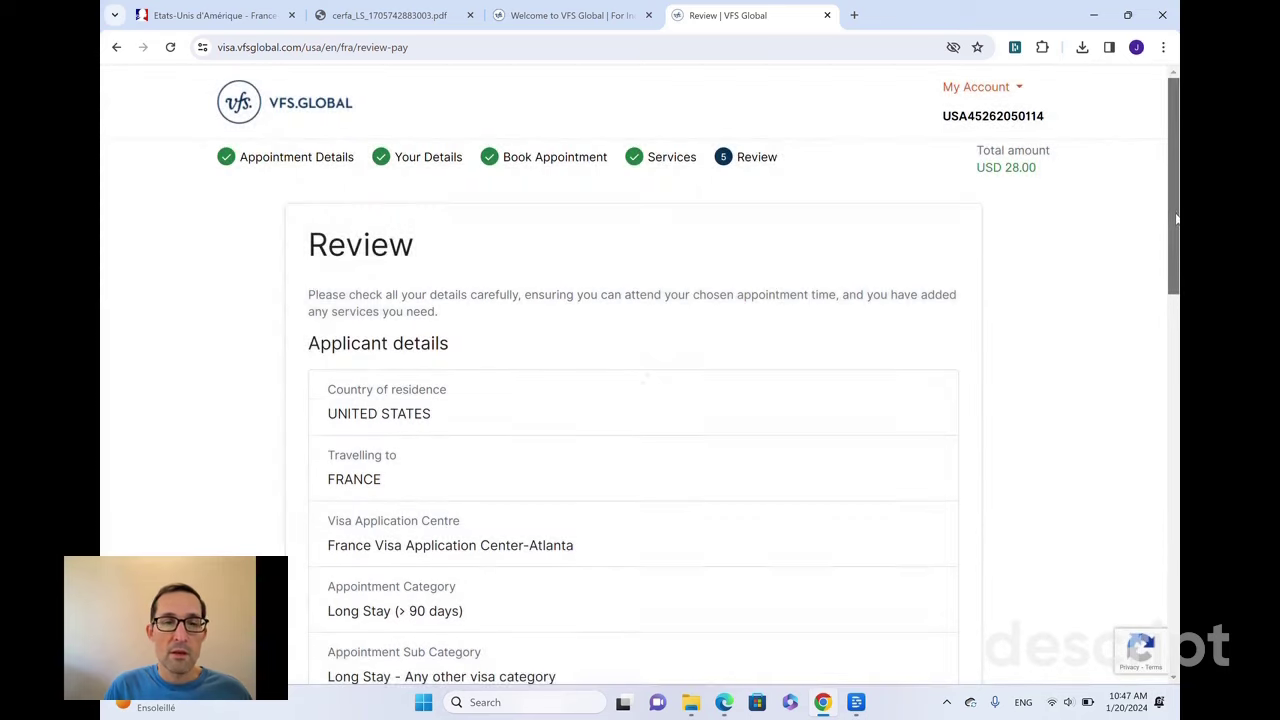
- On the Review page, accept the Terms and Conditions and future communications, then choose Pay Online
drag(1176, 218, 1164, 527)
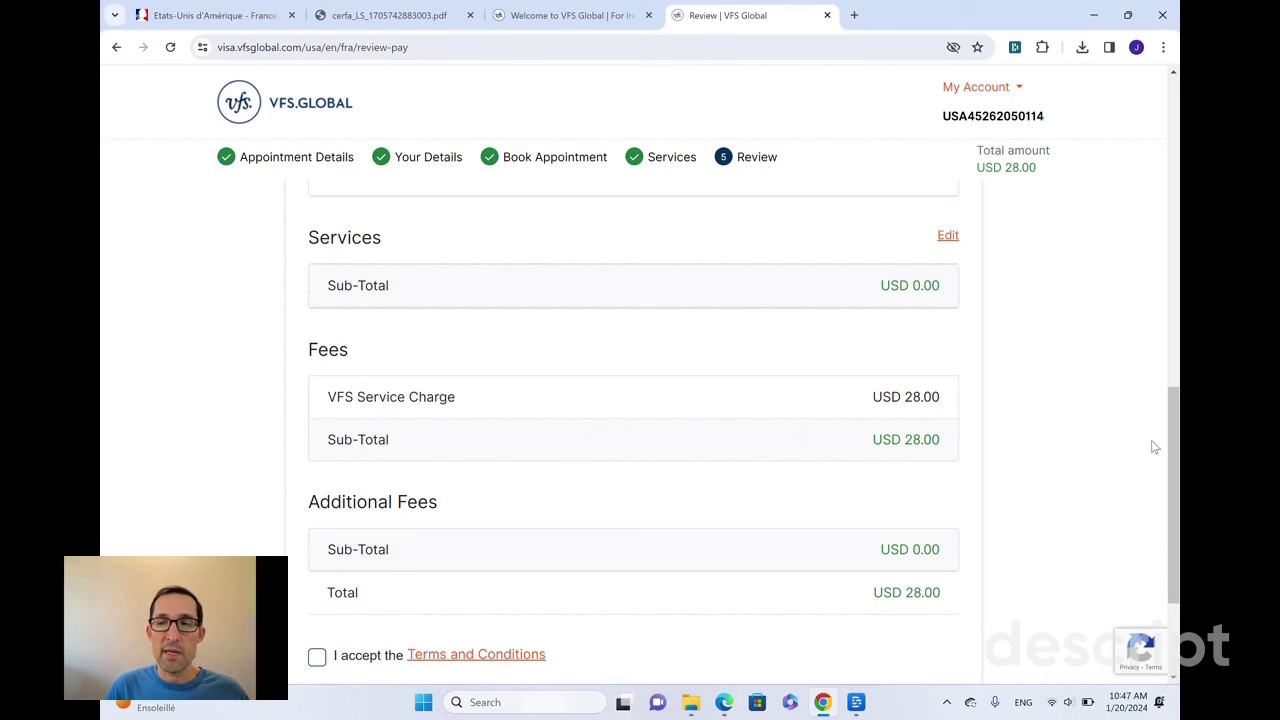
drag(1177, 490, 1169, 578)
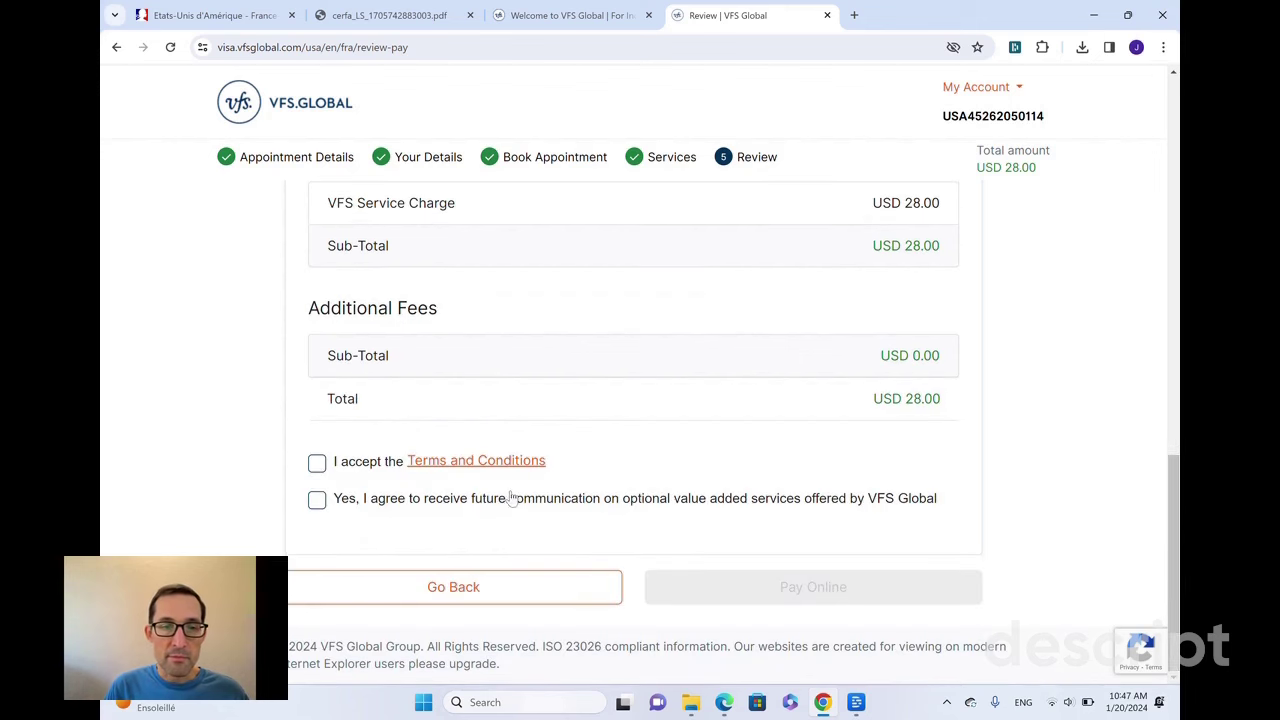
click(317, 463)
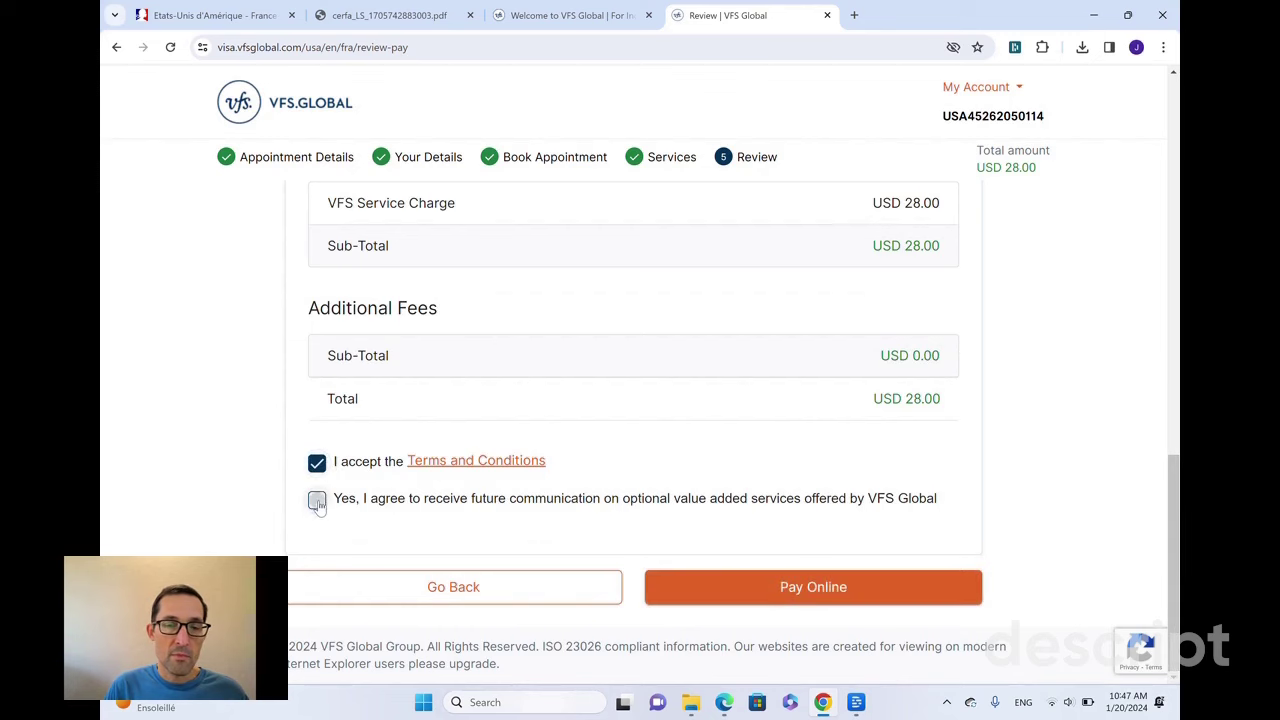
click(317, 500)
click(737, 593)
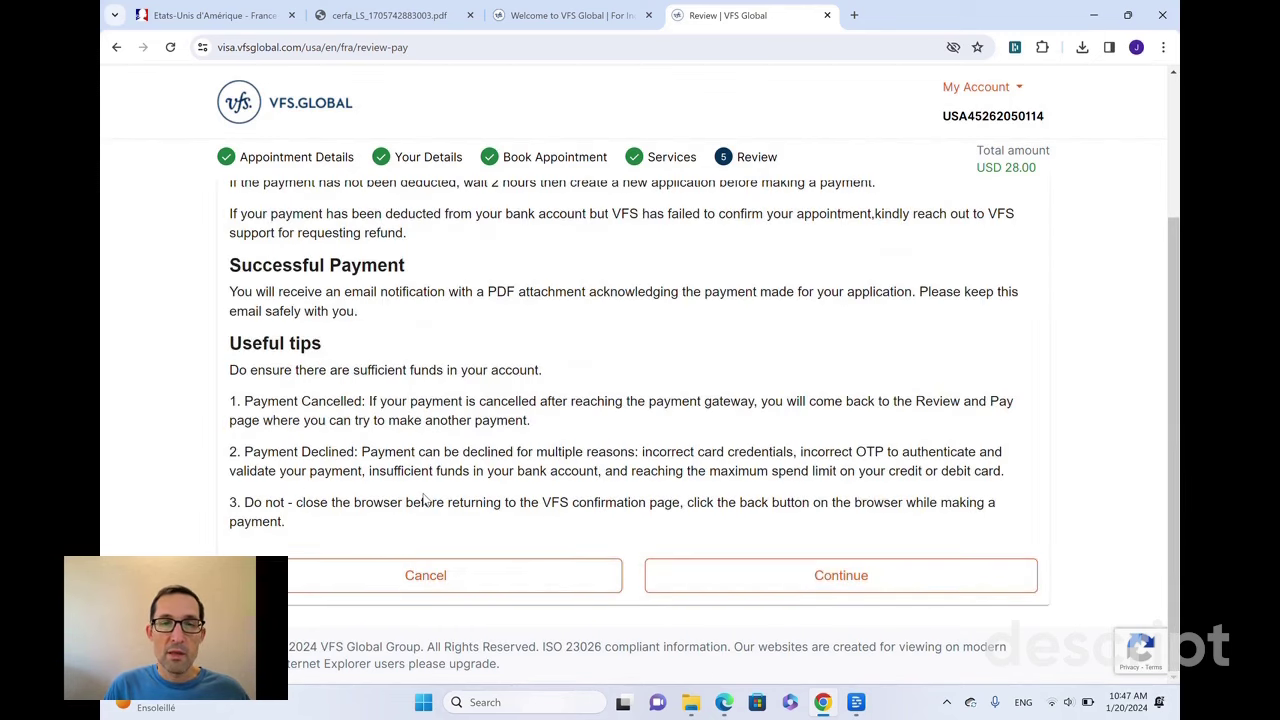
- Continue to the Adyen $28.00 card payment tab, then switch back to the VFS Global welcome page
click(786, 574)
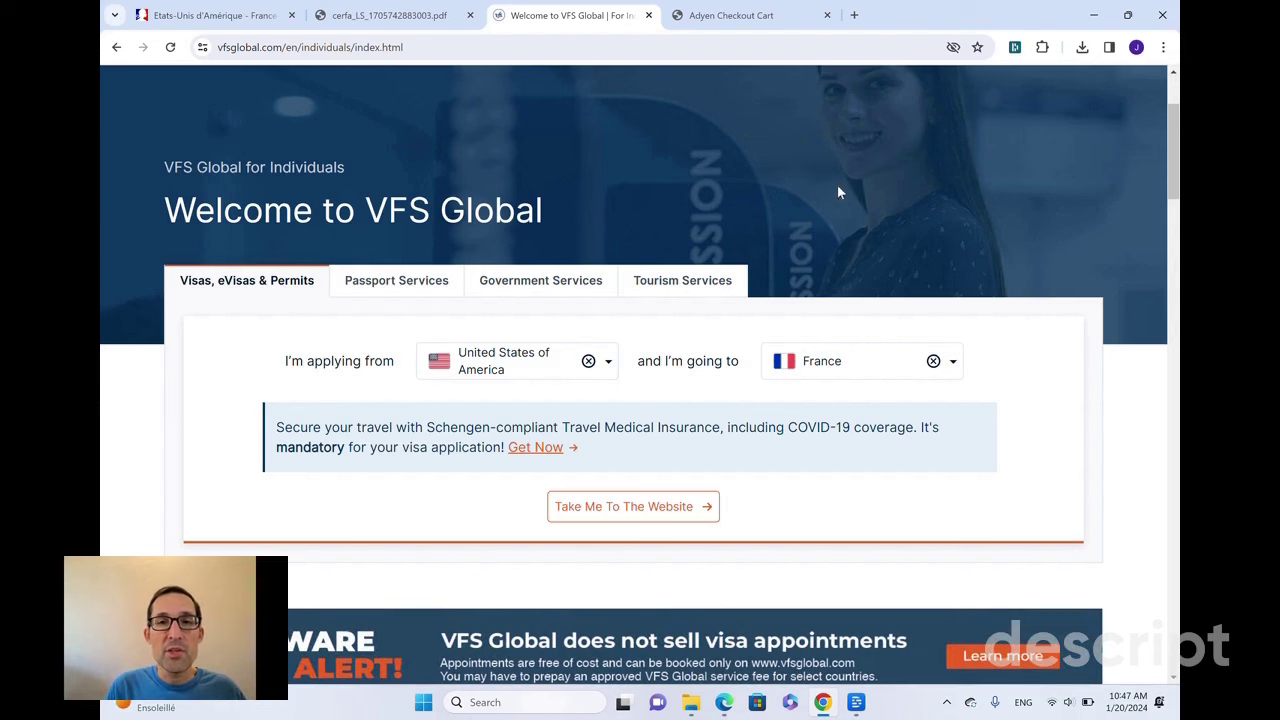
click(775, 20)
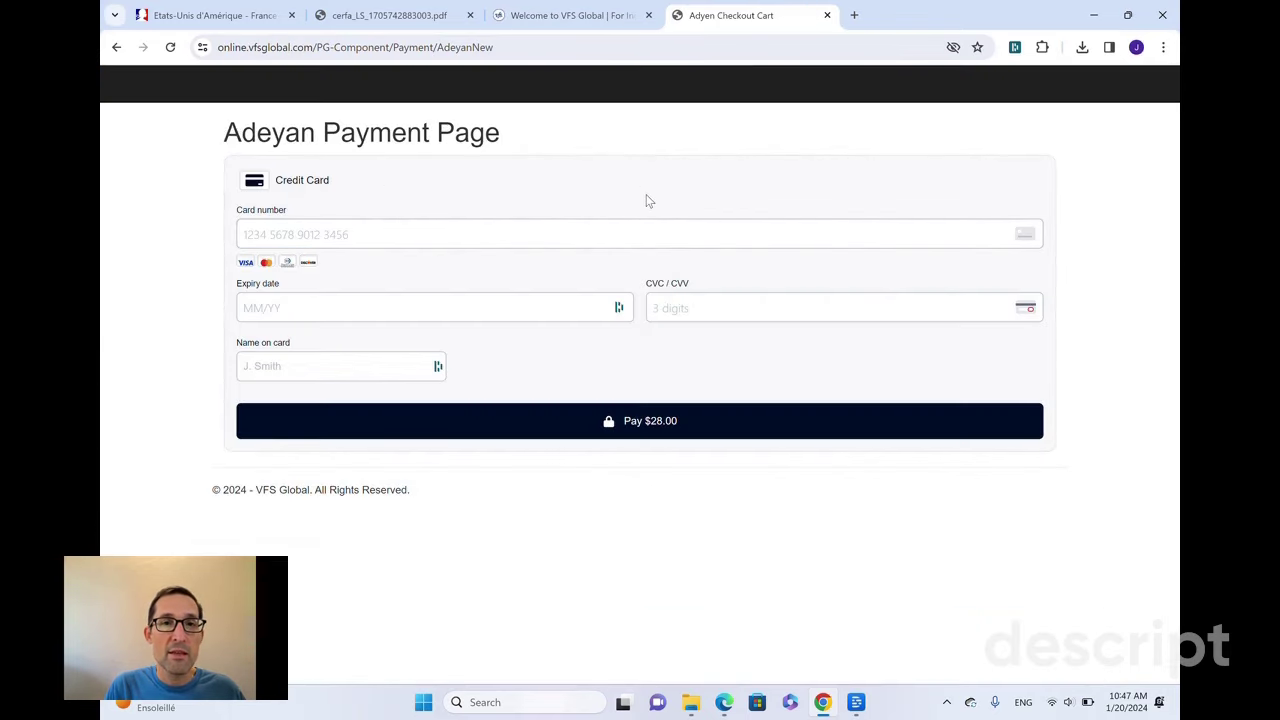
key(ctrl+shift+Tab)
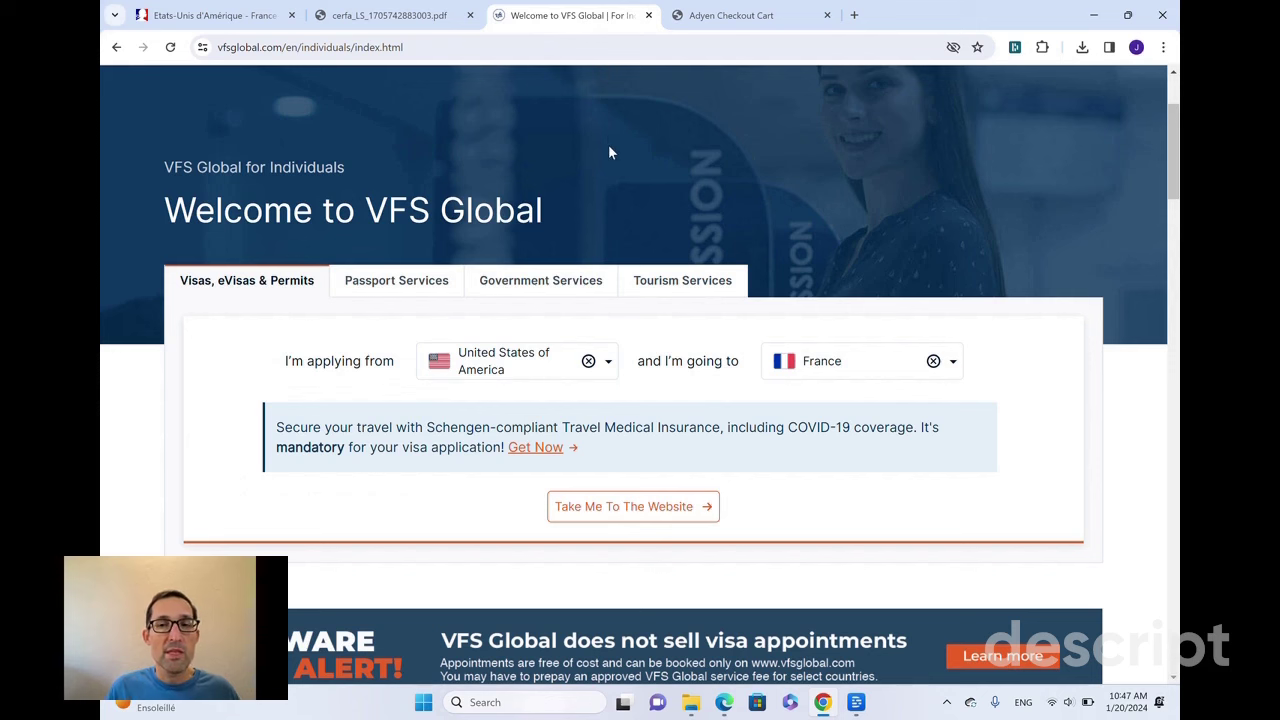